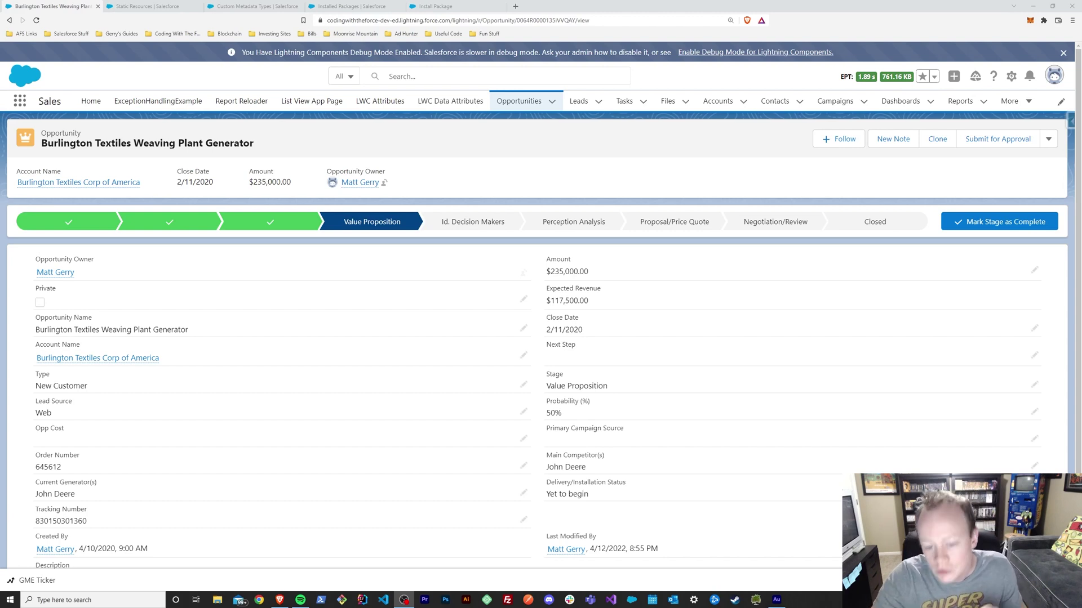
Step: Change the Burlington Textiles opportunity's Stage to Closed Won and save it
{"action": "left_click", "coordinate": [1036, 386]}
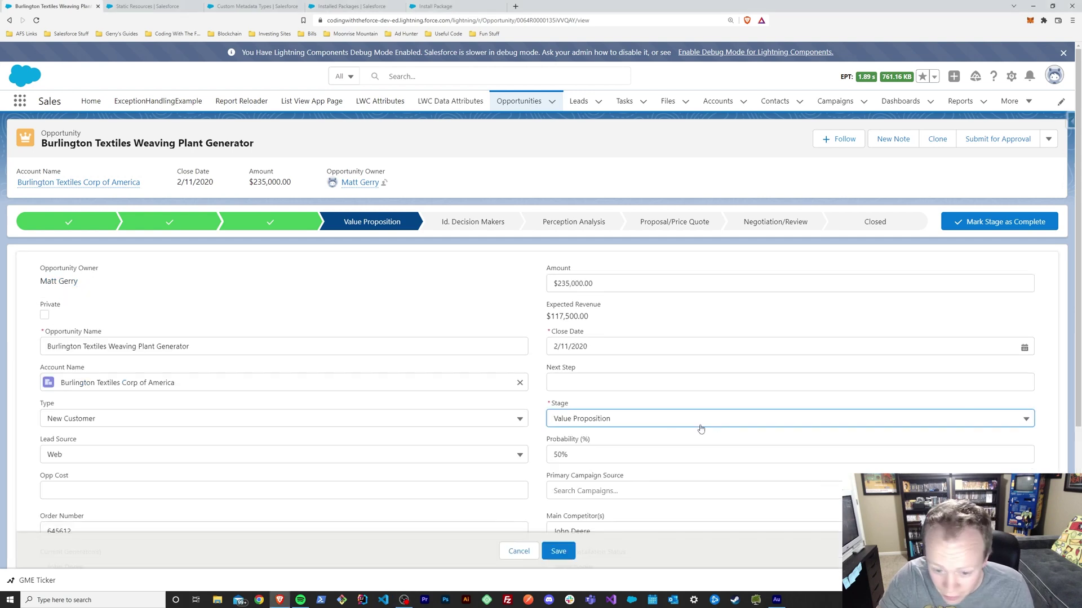
{"action": "left_click", "coordinate": [653, 423]}
{"action": "left_click", "coordinate": [588, 375]}
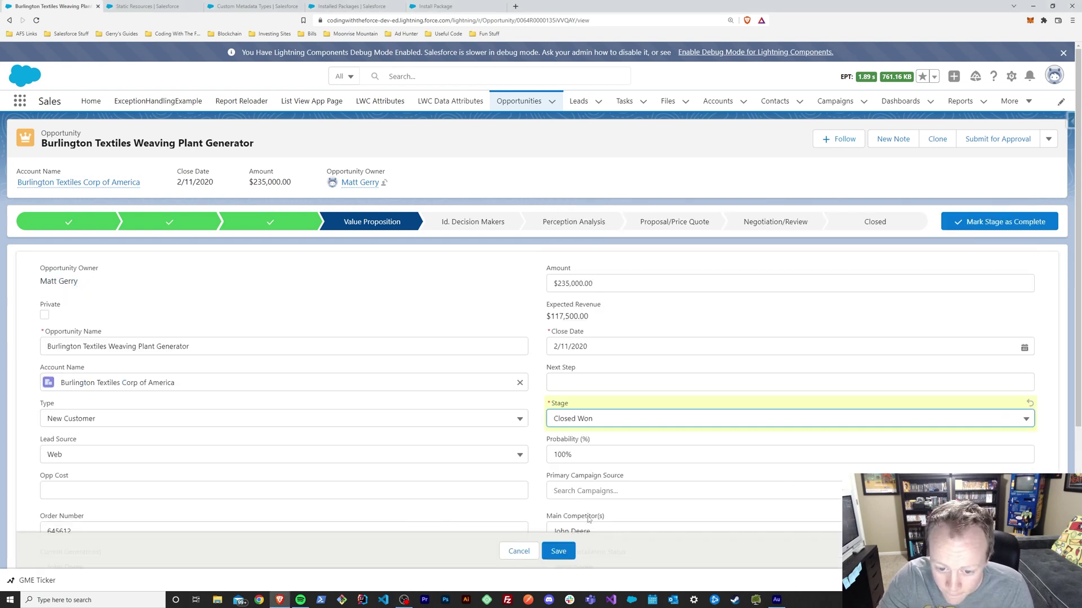
{"action": "left_click", "coordinate": [566, 551]}
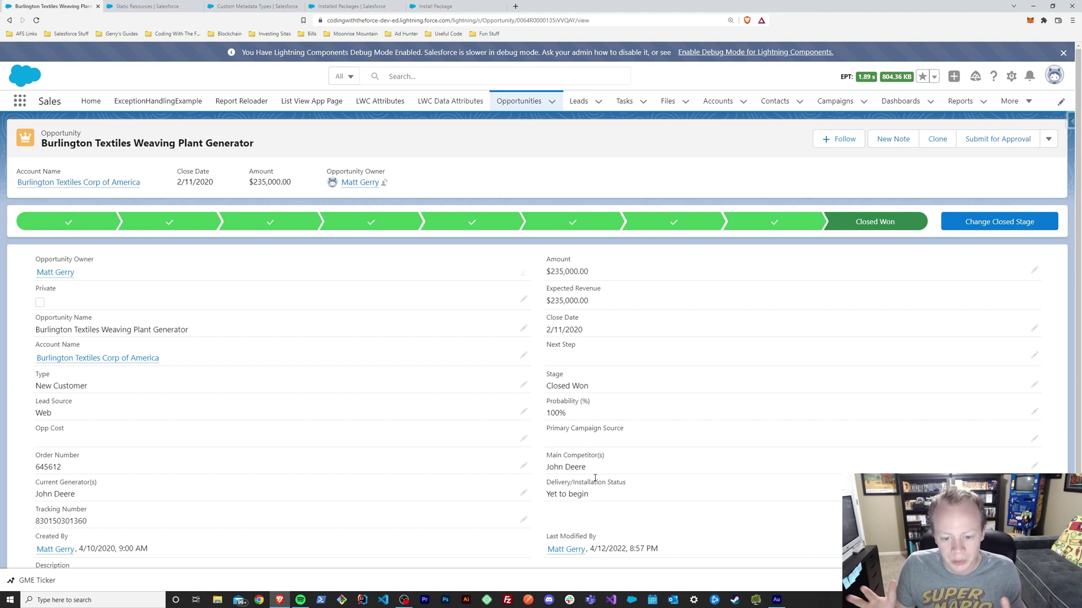
{"action": "left_click", "coordinate": [404, 600]}
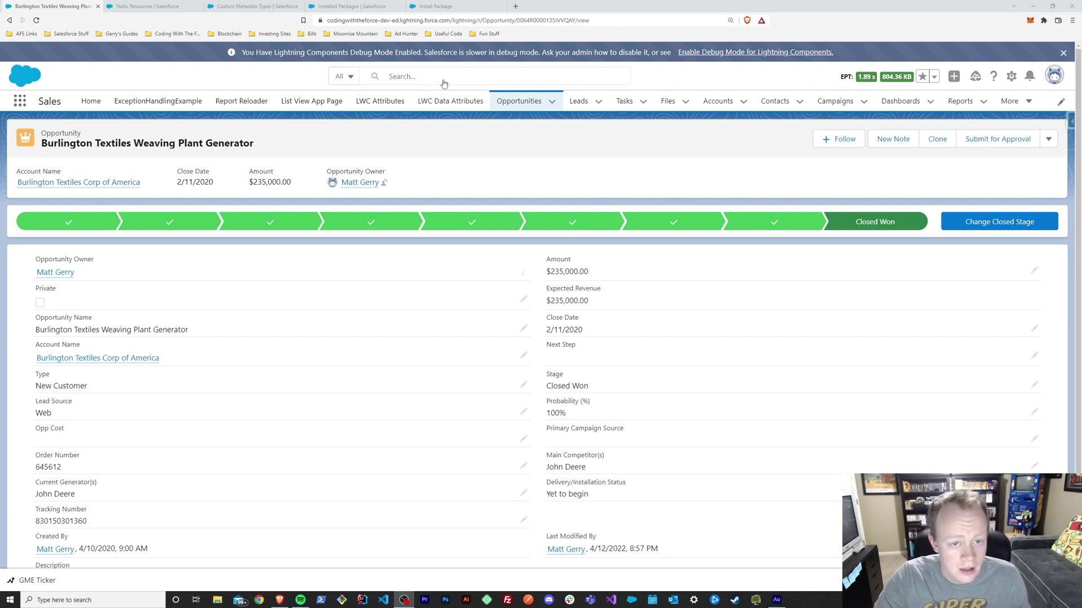
Step: Confirm Trailshred Audio Player 1.0.5 appears under Installed Packages, then switch to Adobe Audition
{"action": "left_click", "coordinate": [448, 6]}
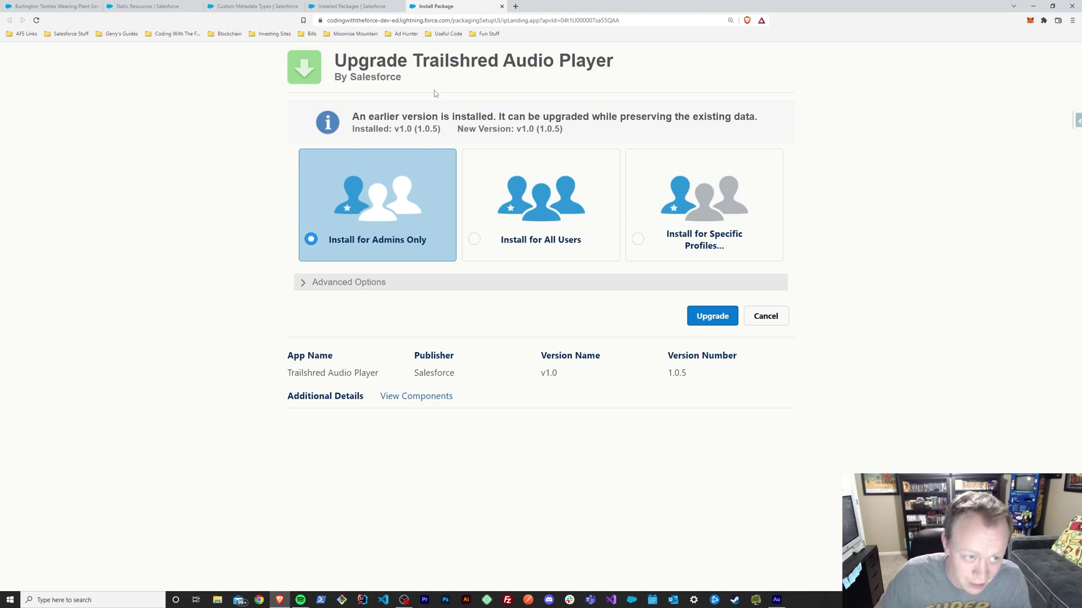
{"action": "left_click", "coordinate": [338, 7]}
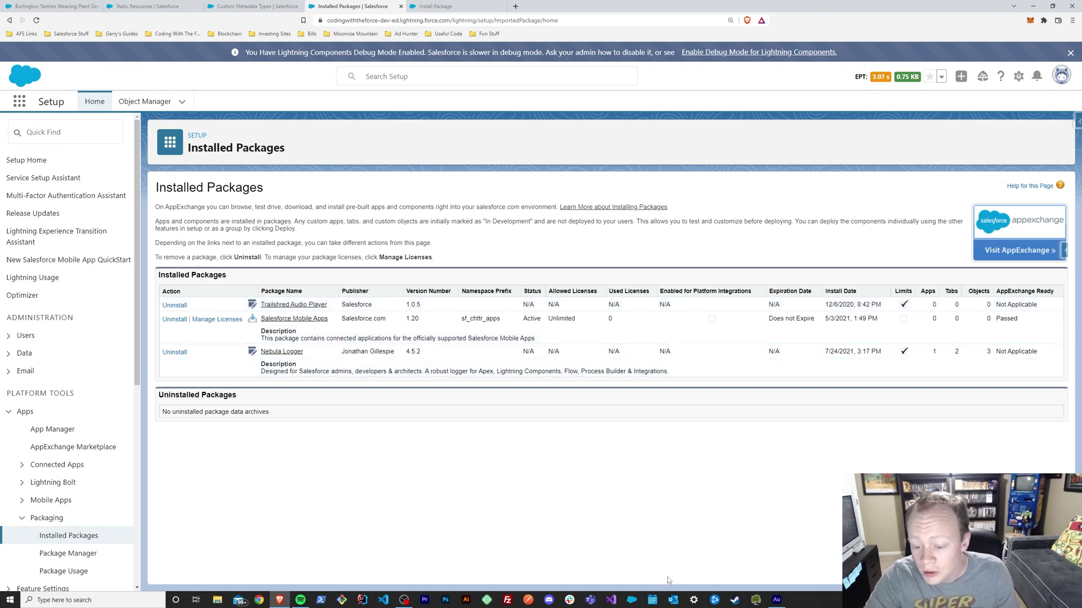
{"action": "left_click", "coordinate": [778, 600]}
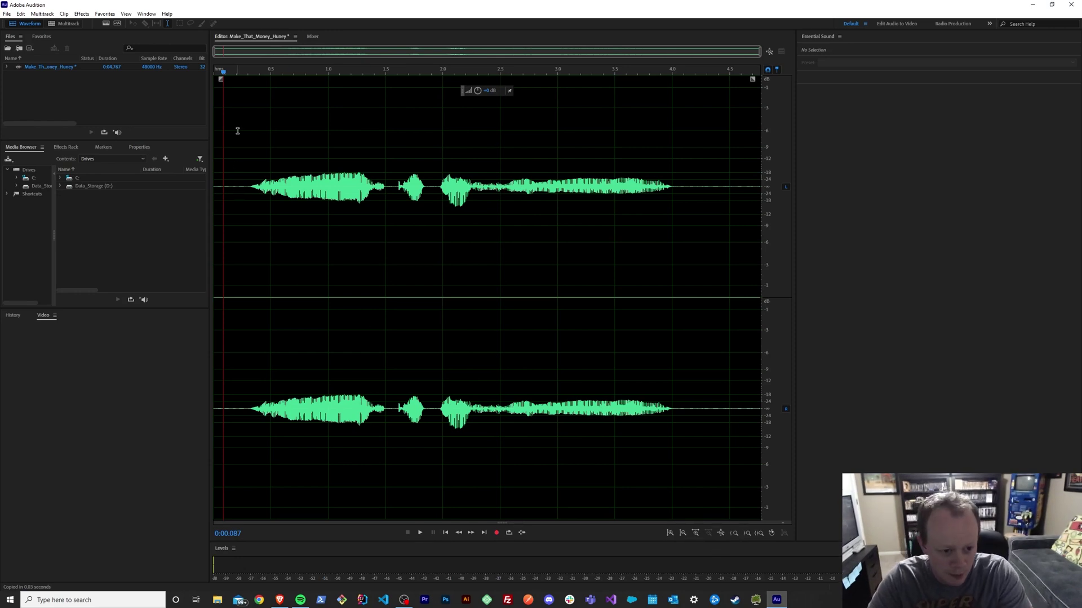
Step: Delete the existing speech and record a new voice take from the clip start
{"action": "left_click_drag", "start_coordinate": [236, 135], "coordinate": [679, 357]}
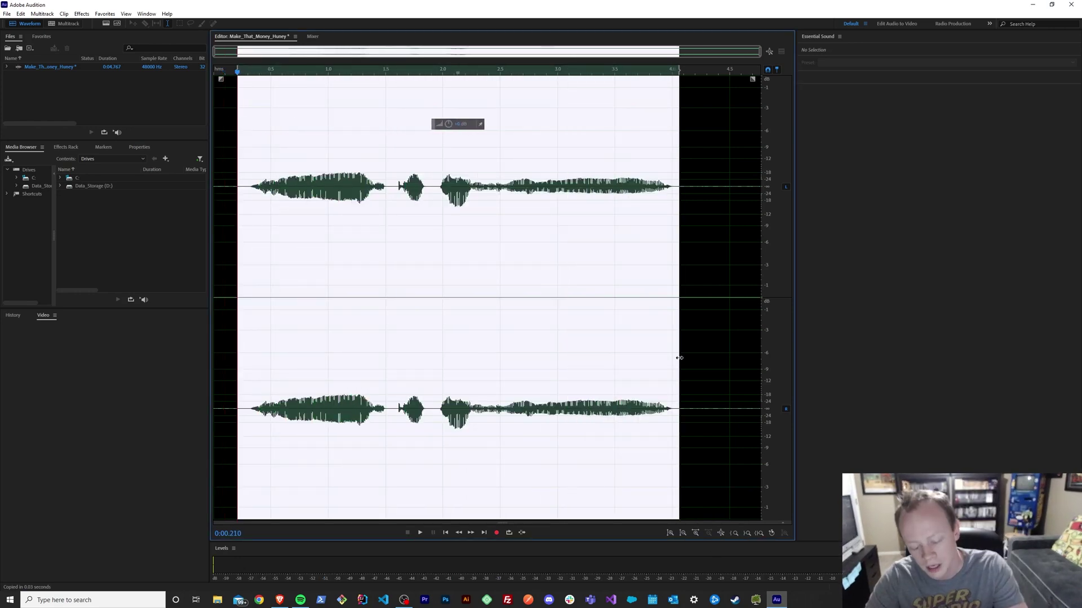
{"action": "key", "text": "Delete"}
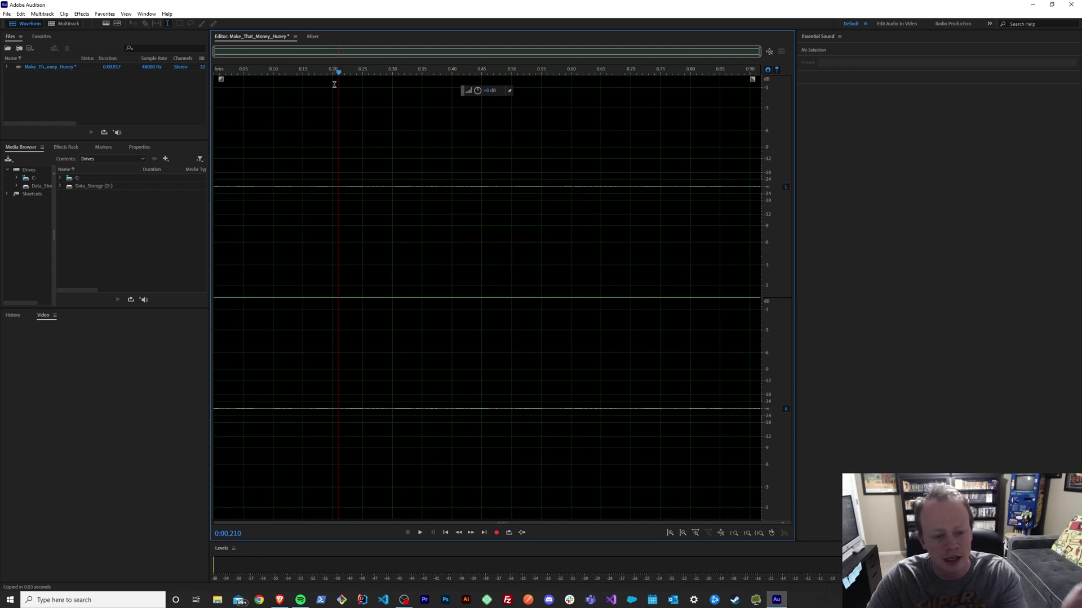
{"action": "left_click_drag", "start_coordinate": [339, 73], "coordinate": [205, 81]}
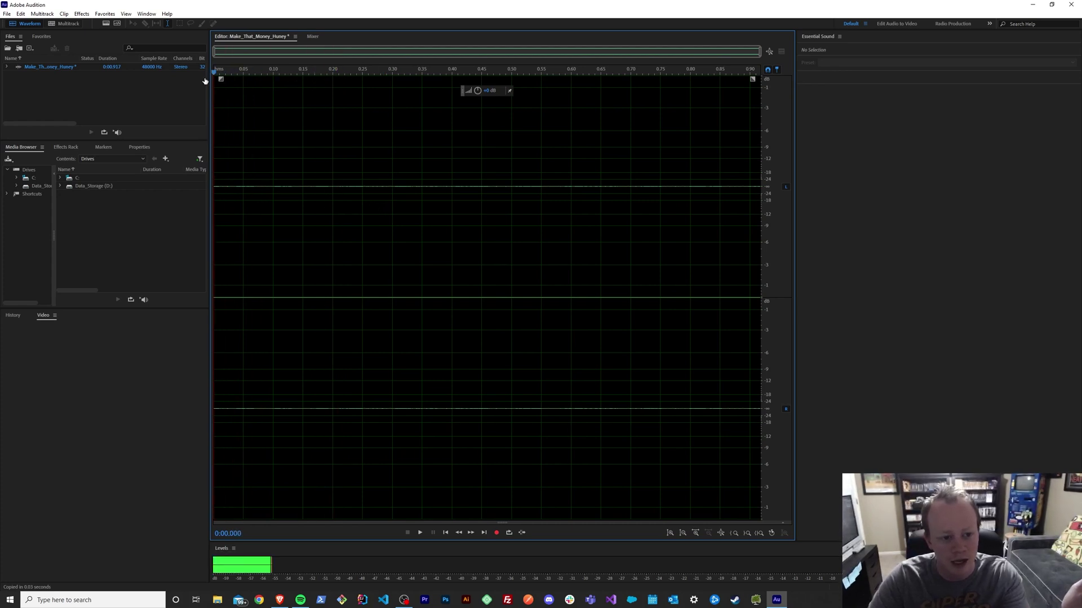
{"action": "left_click", "coordinate": [494, 533]}
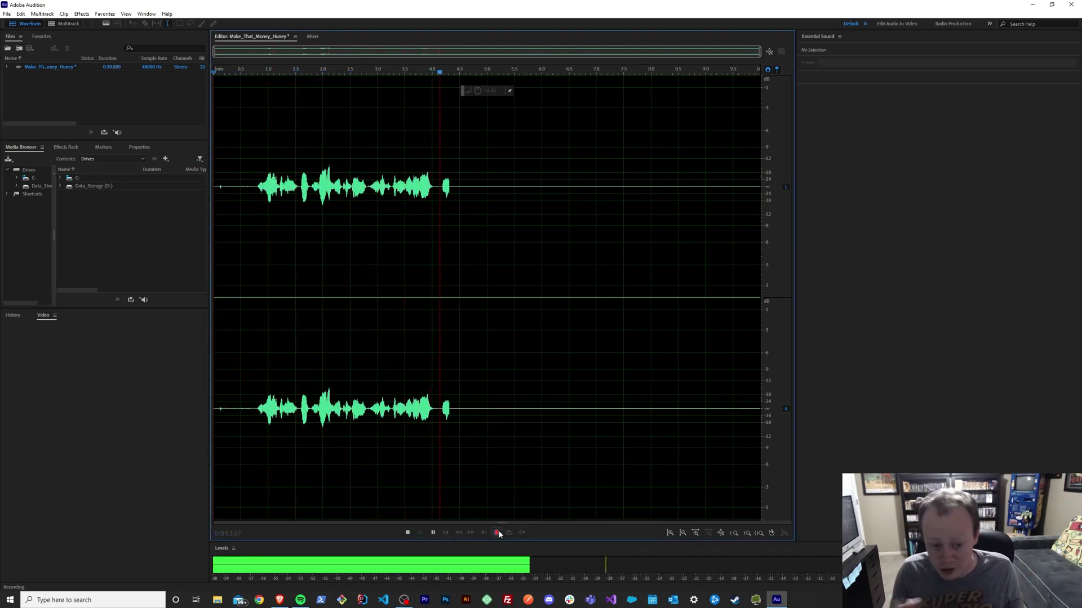
{"action": "left_click", "coordinate": [497, 533]}
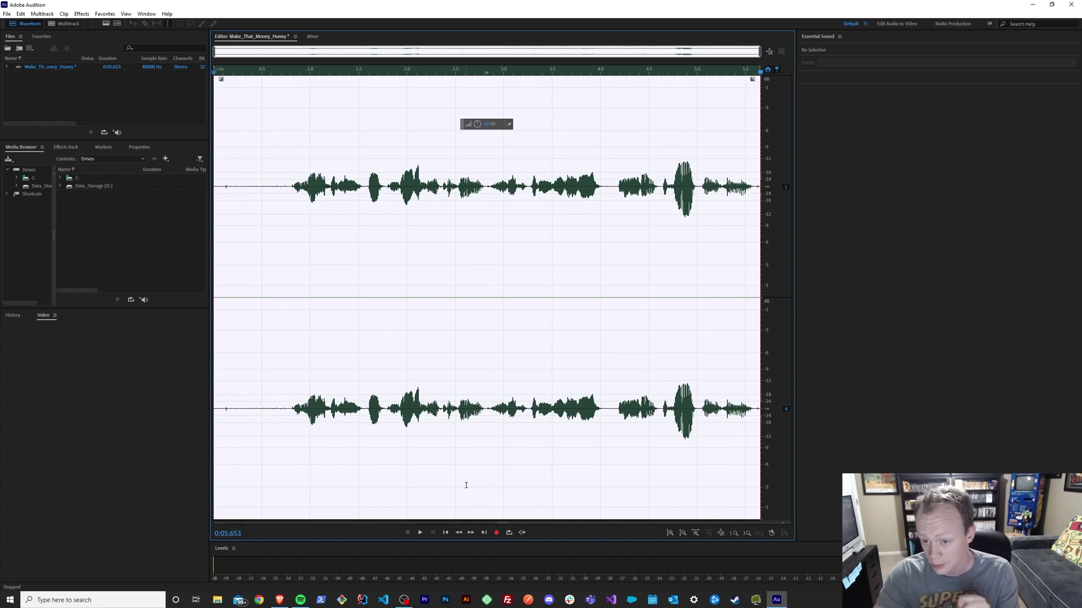
Step: Cut the short lead-in at the start, leaving a clip of about 0:05.458
{"action": "left_click", "coordinate": [407, 358]}
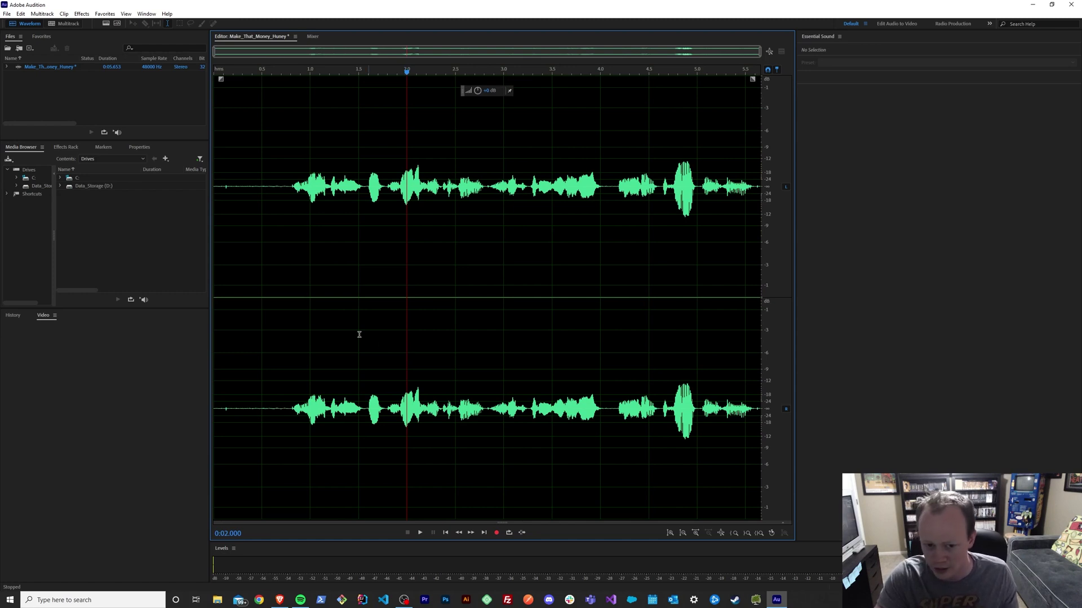
{"action": "left_click_drag", "start_coordinate": [220, 180], "coordinate": [240, 210]}
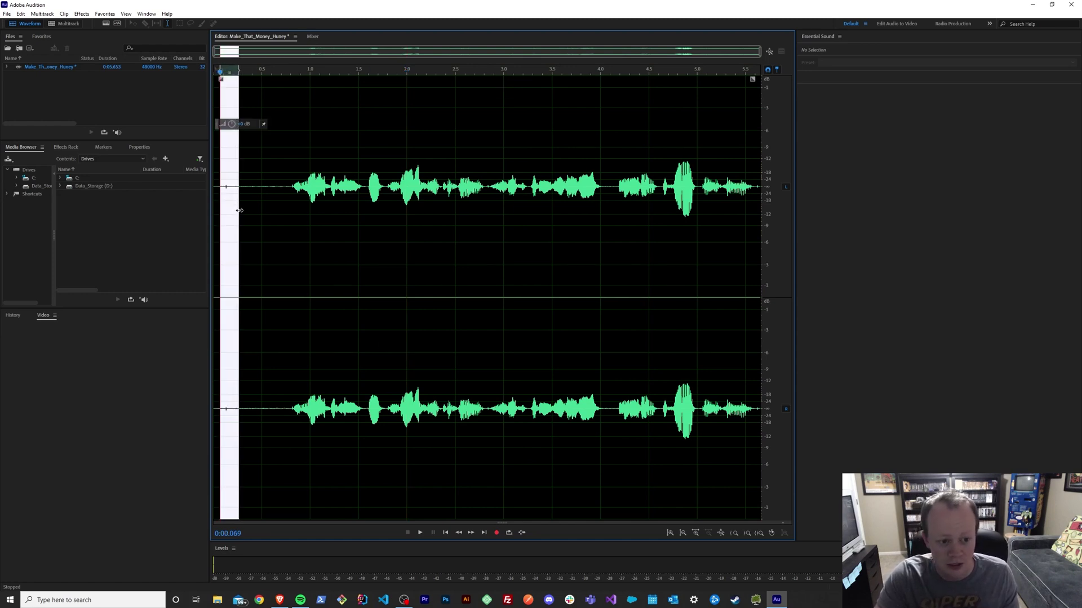
{"action": "key", "text": "Delete"}
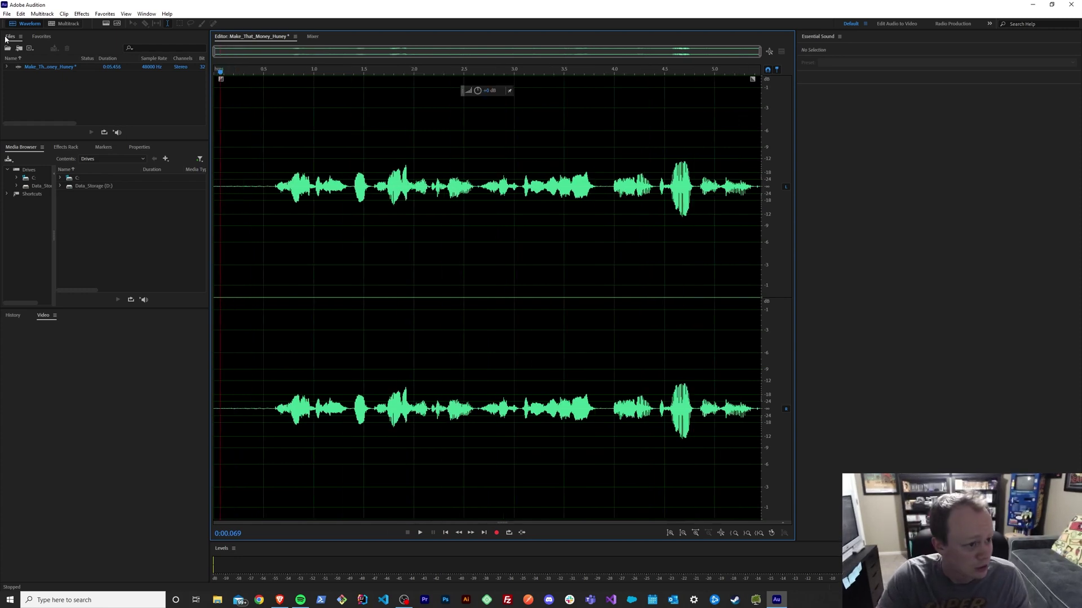
Step: Export the clip to the desktop as TacoBellSurprise.mp3, accepting the lossy MP3 warning
{"action": "left_click", "coordinate": [7, 14]}
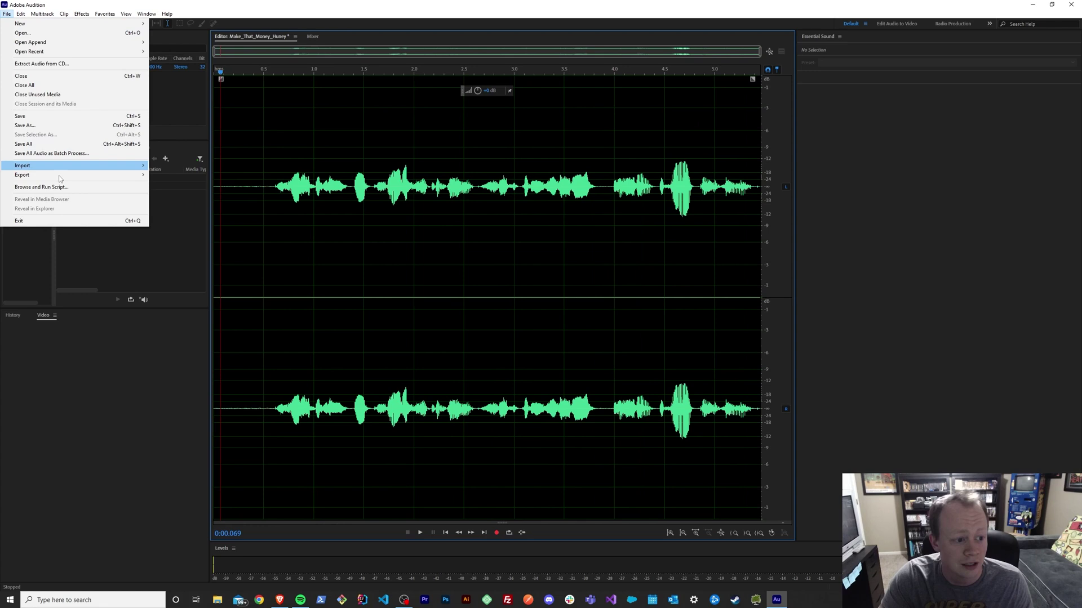
{"action": "mouse_move", "coordinate": [46, 179]}
{"action": "left_click", "coordinate": [169, 175]}
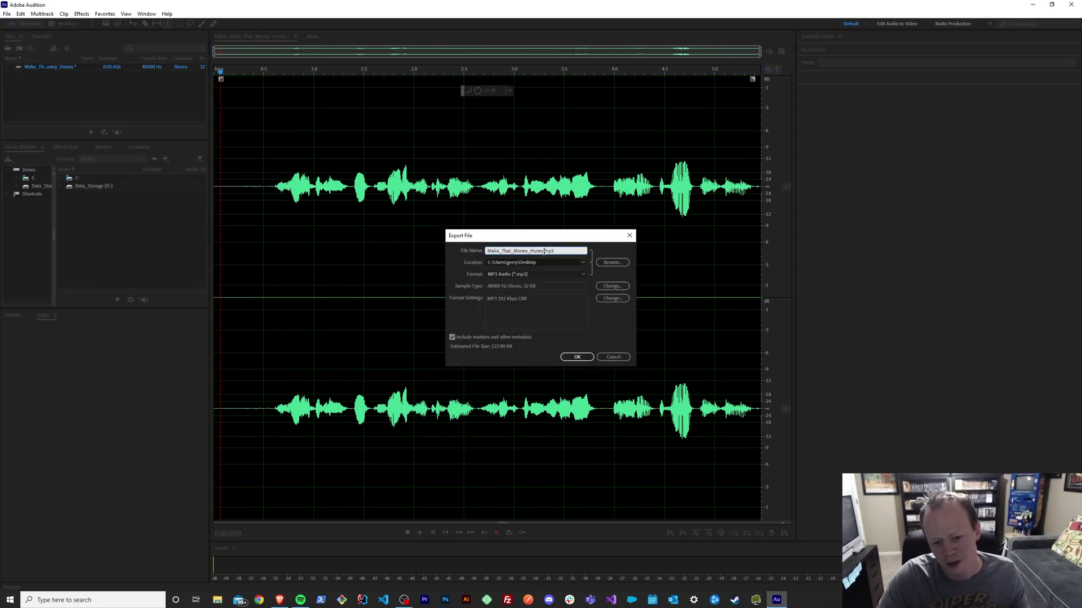
{"action": "left_click_drag", "start_coordinate": [545, 252], "coordinate": [482, 254]}
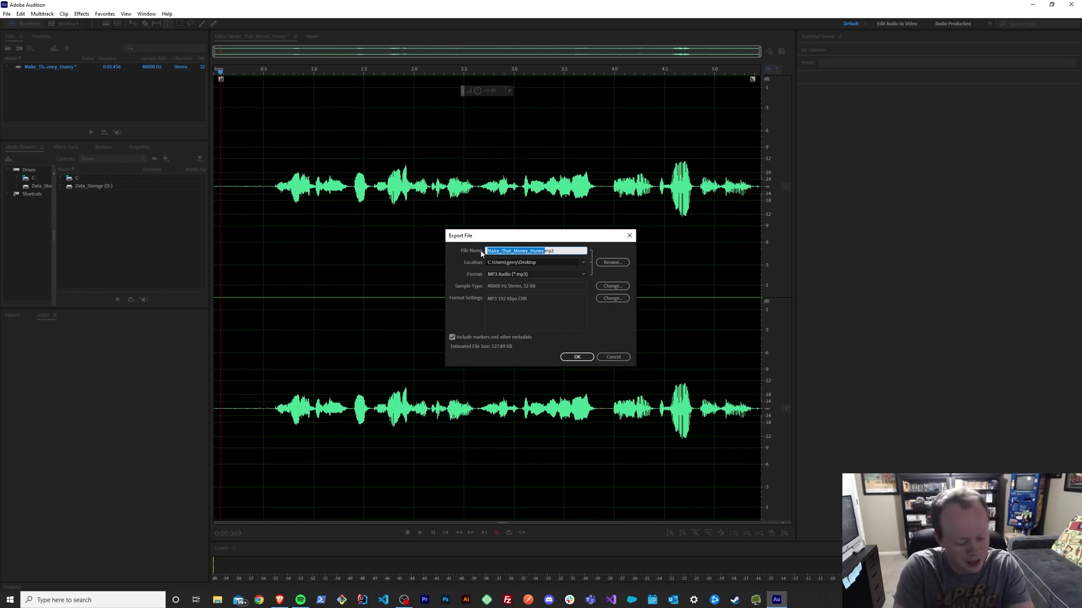
{"action": "type", "text": "TacoBell"}
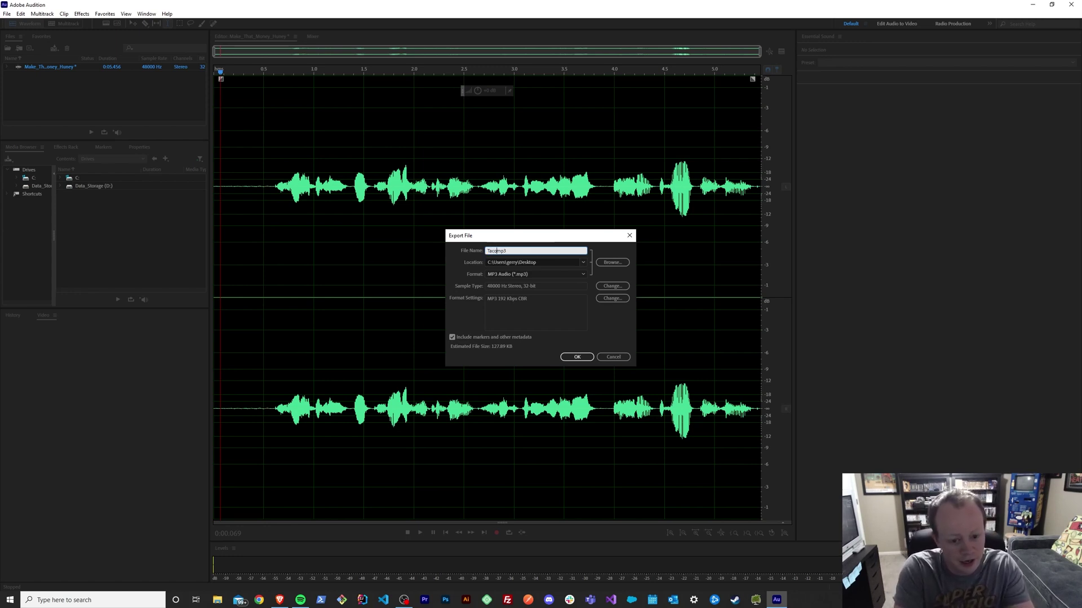
{"action": "type", "text": "."}
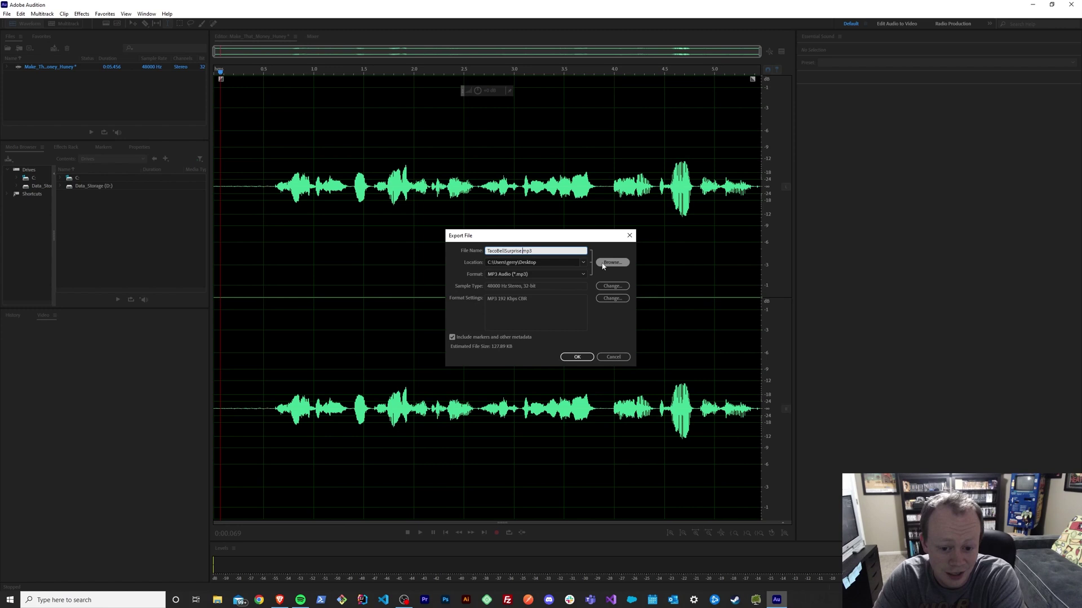
{"action": "left_click", "coordinate": [576, 357]}
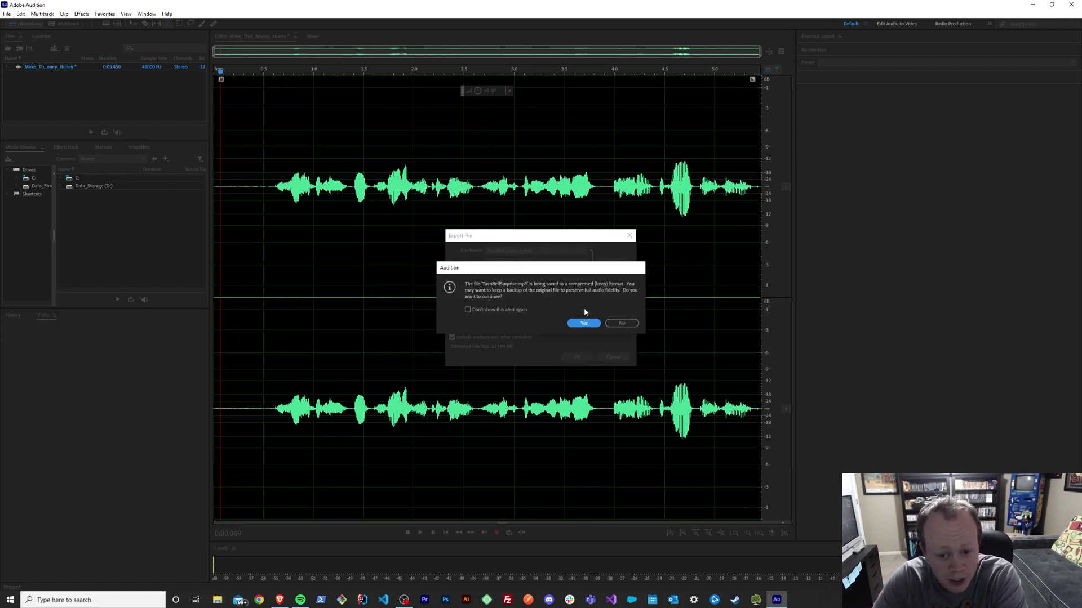
{"action": "left_click", "coordinate": [584, 323]}
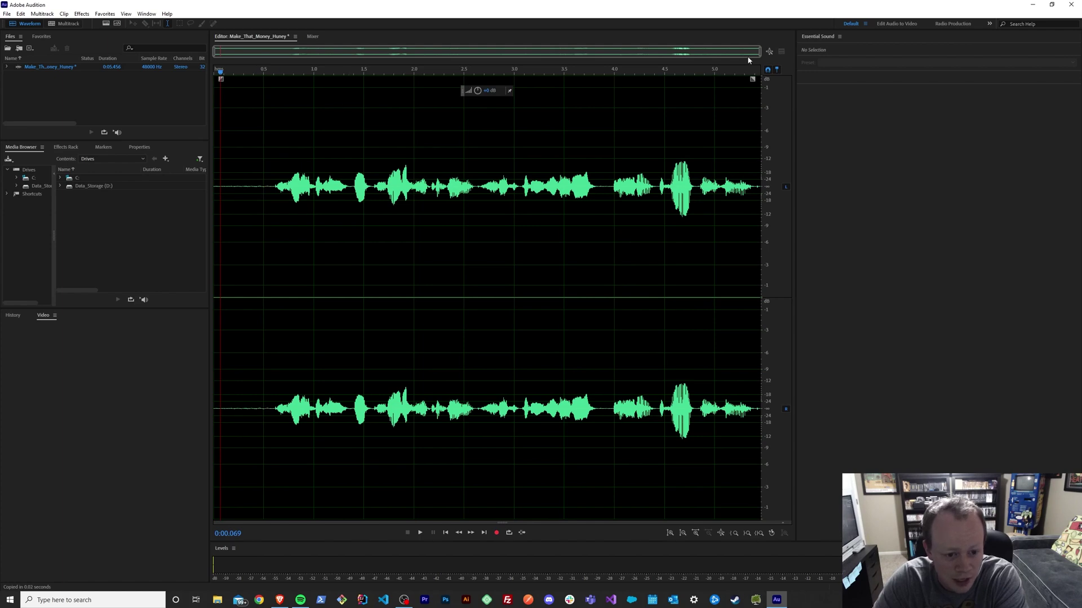
Step: Start a new static resource in Setup and name it TacoBellMagic
{"action": "left_click", "coordinate": [279, 600]}
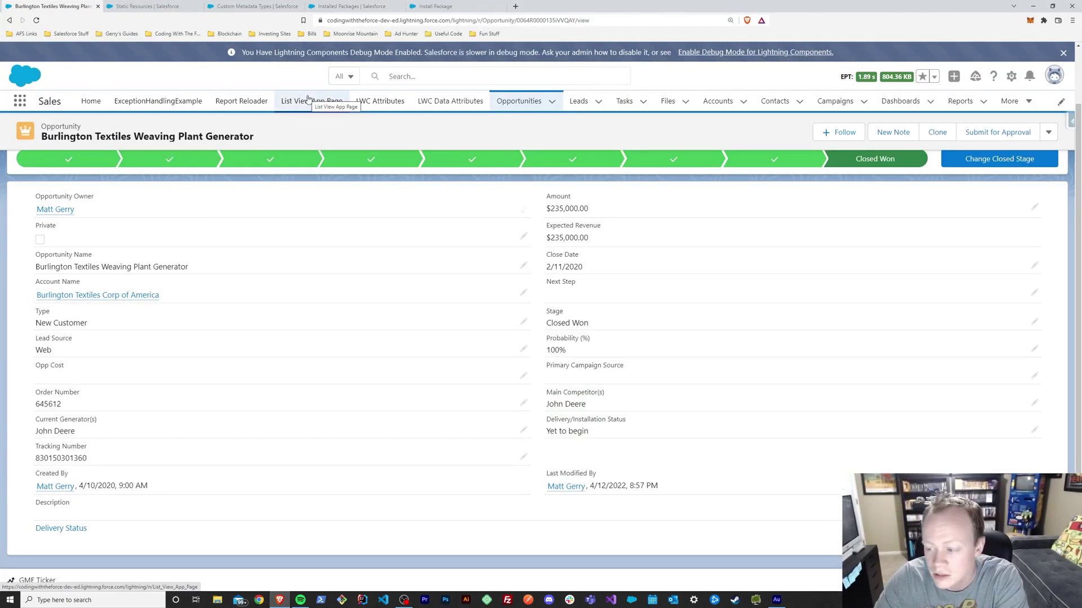
{"action": "key", "text": "ctrl+Tab"}
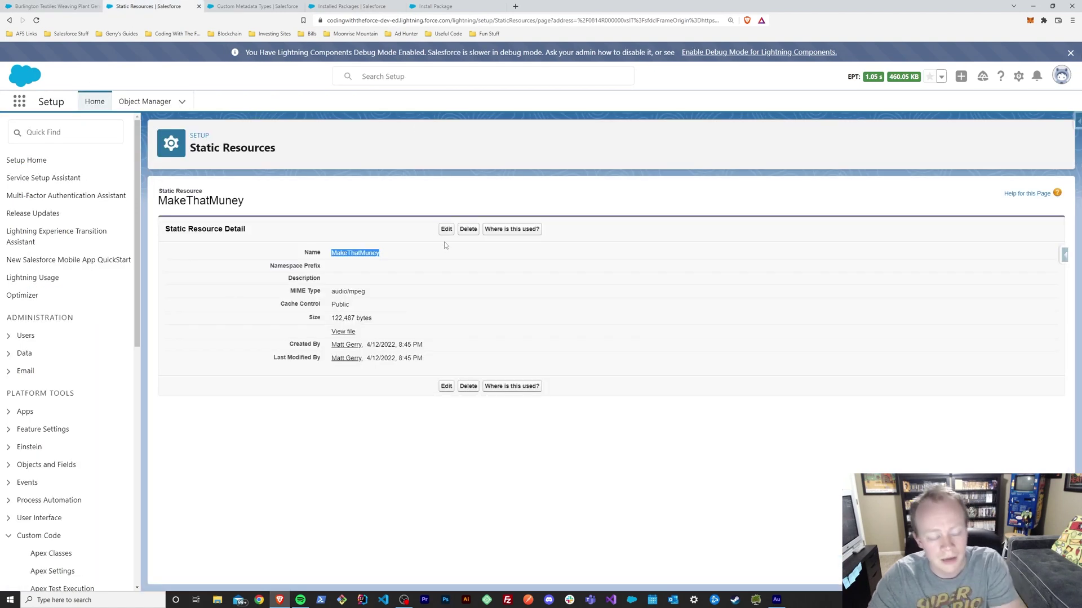
{"action": "scroll", "coordinate": [119, 365], "scroll_direction": "down", "scroll_amount": 3}
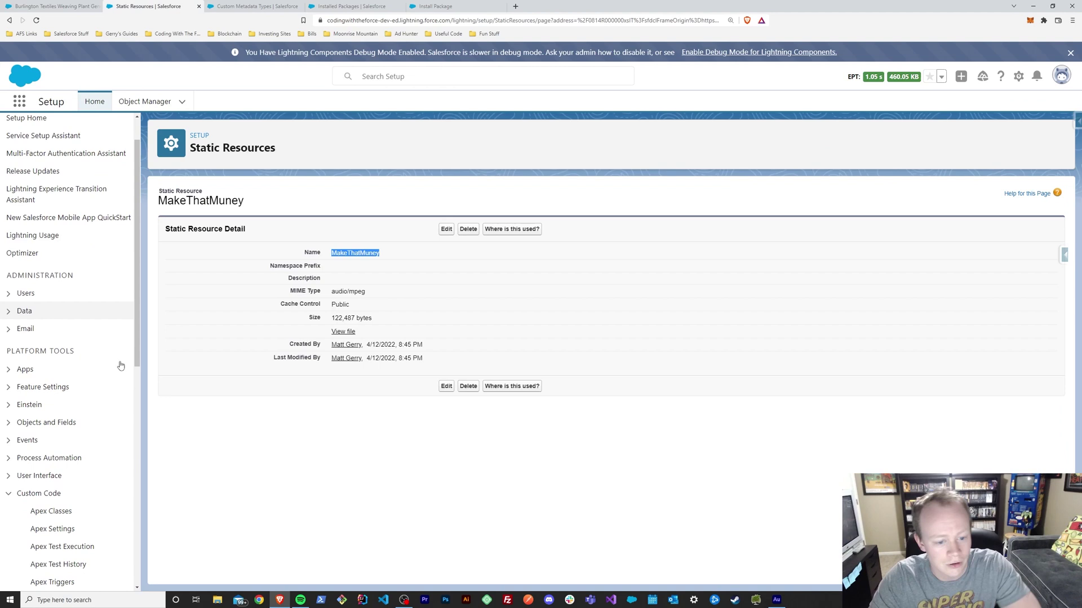
{"action": "scroll", "coordinate": [115, 377], "scroll_direction": "down", "scroll_amount": 4}
{"action": "left_click", "coordinate": [56, 404]}
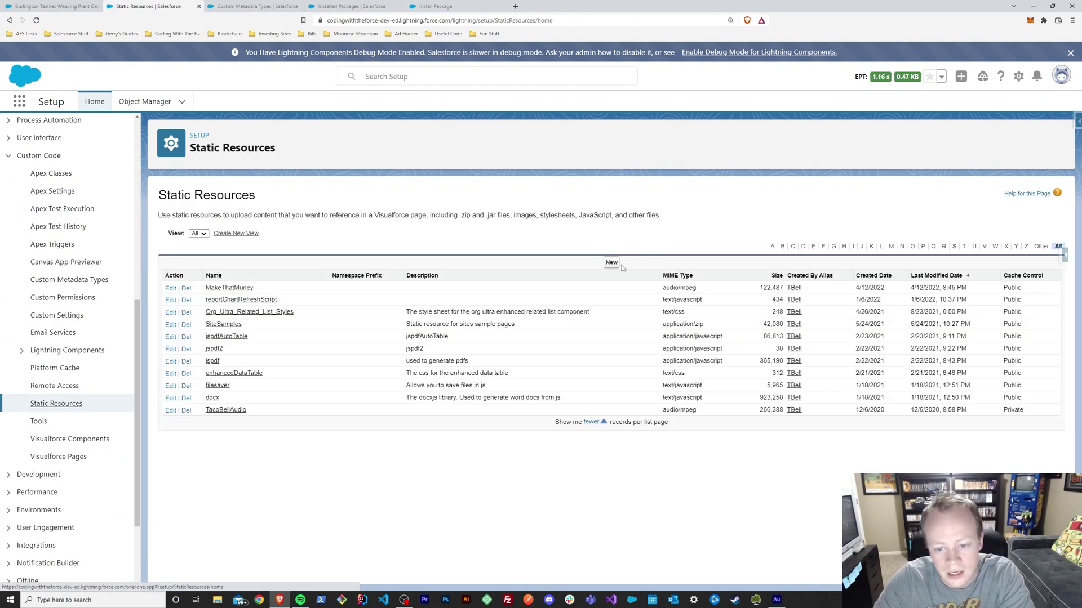
{"action": "left_click", "coordinate": [613, 263]}
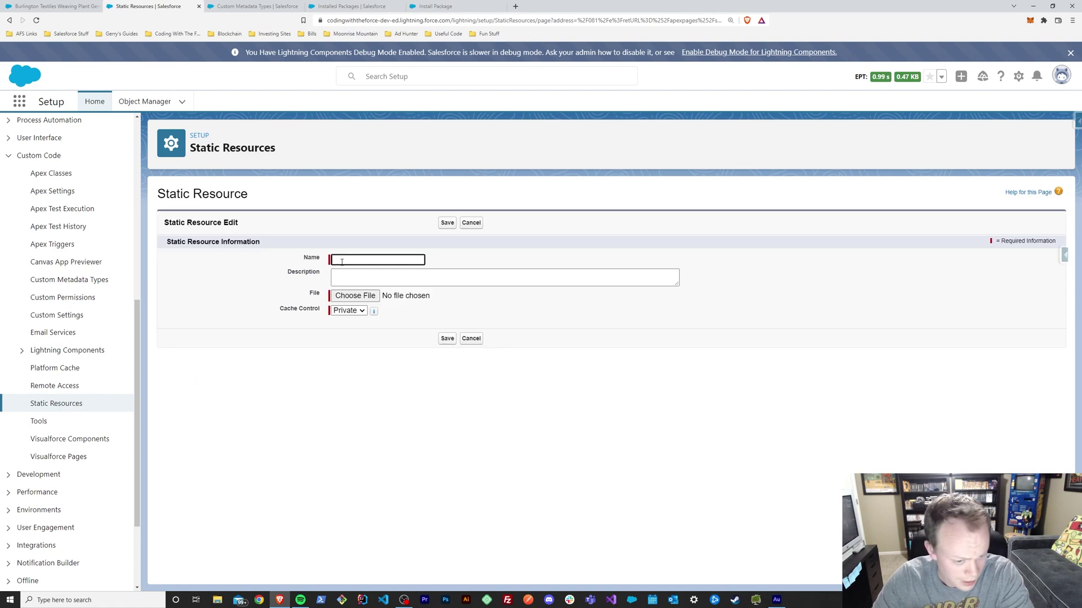
{"action": "left_click", "coordinate": [342, 262]}
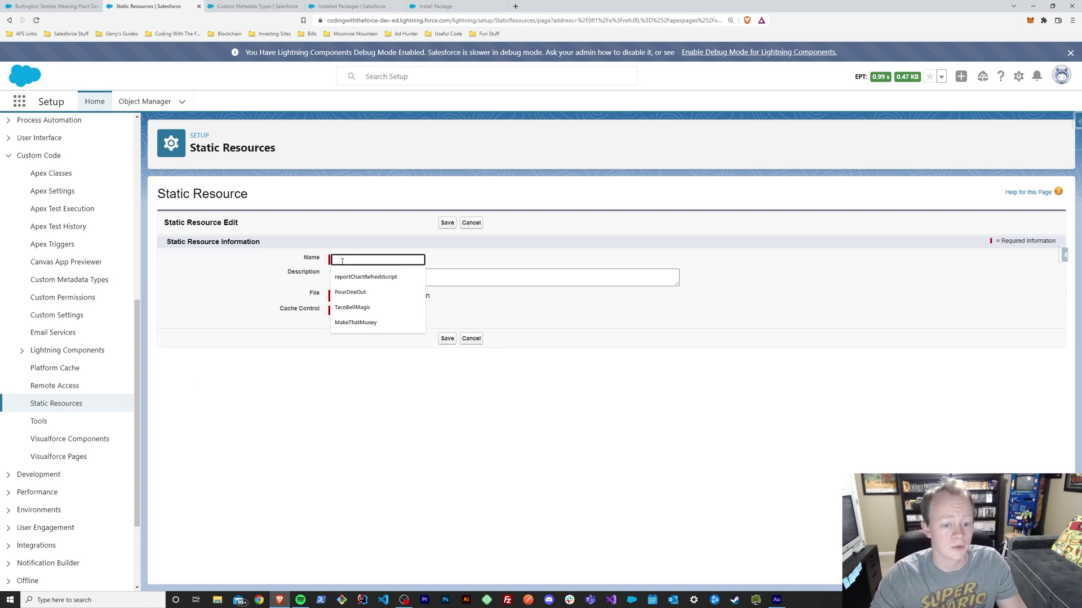
{"action": "type", "text": "T"}
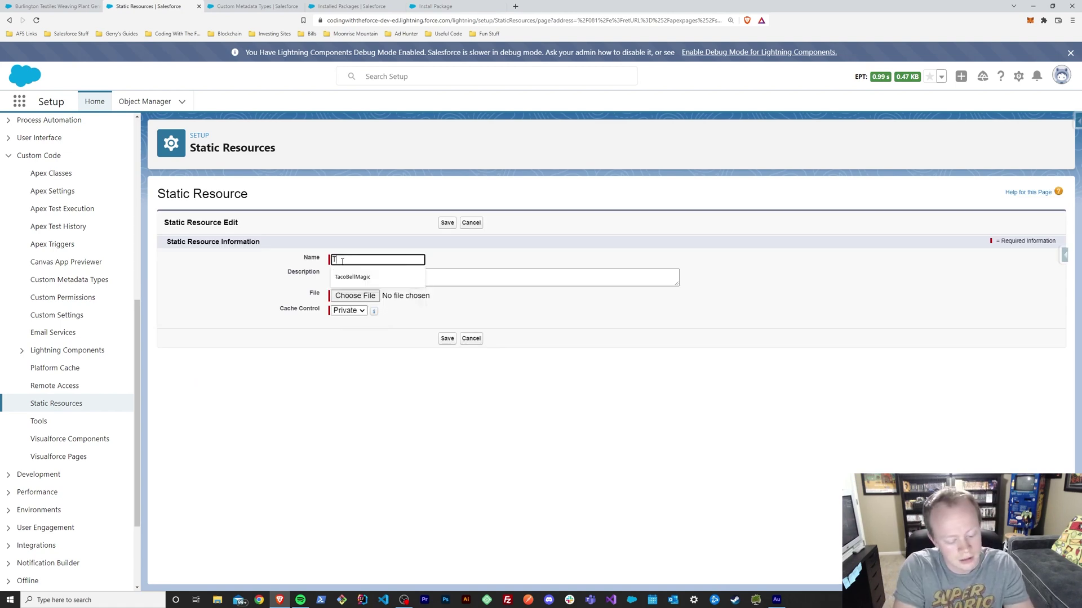
{"action": "type", "text": "acoBellMagic"}
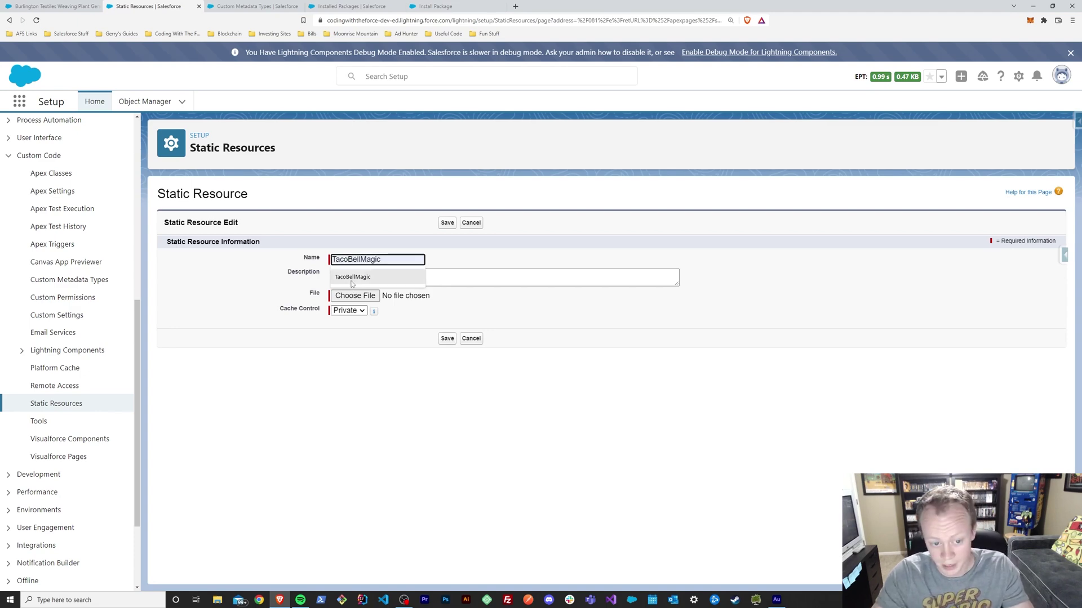
{"action": "left_click", "coordinate": [352, 277]}
Step: Attach TacoBellSurprise.mp3, set Cache Control to Public, and save the resource
{"action": "left_click", "coordinate": [357, 297]}
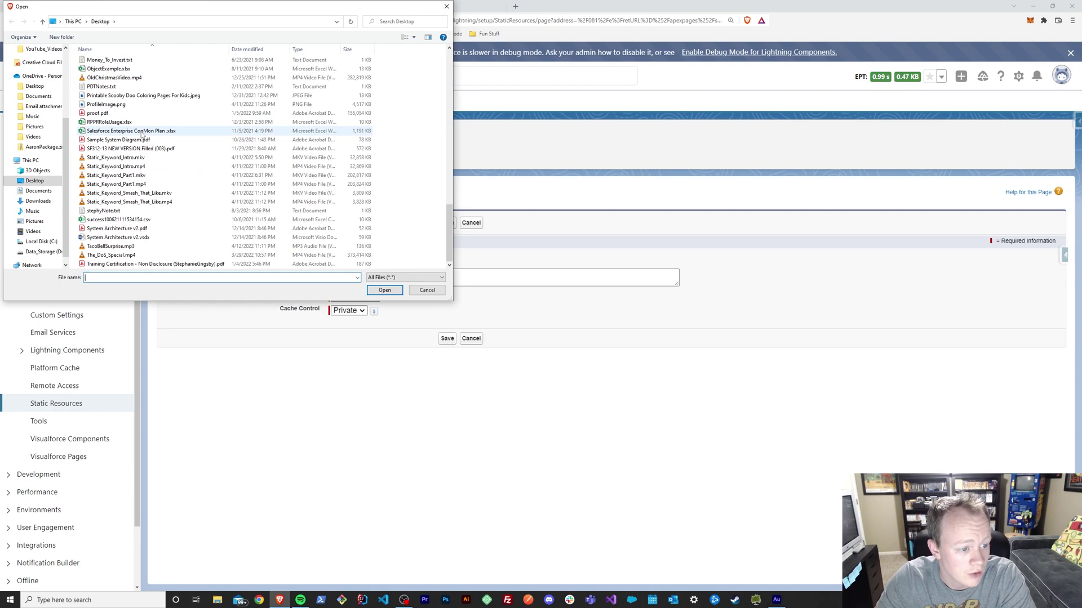
{"action": "scroll", "coordinate": [142, 133], "scroll_direction": "up", "scroll_amount": 2}
{"action": "scroll", "coordinate": [135, 186], "scroll_direction": "down", "scroll_amount": 2}
{"action": "left_click", "coordinate": [110, 247]}
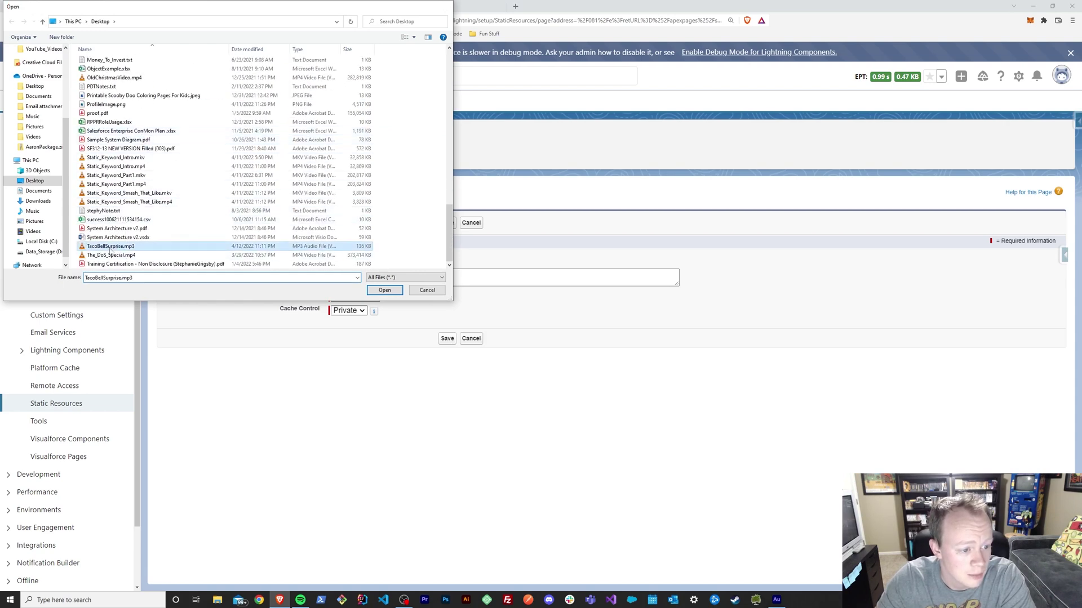
{"action": "left_click", "coordinate": [384, 290]}
{"action": "left_click", "coordinate": [378, 273]}
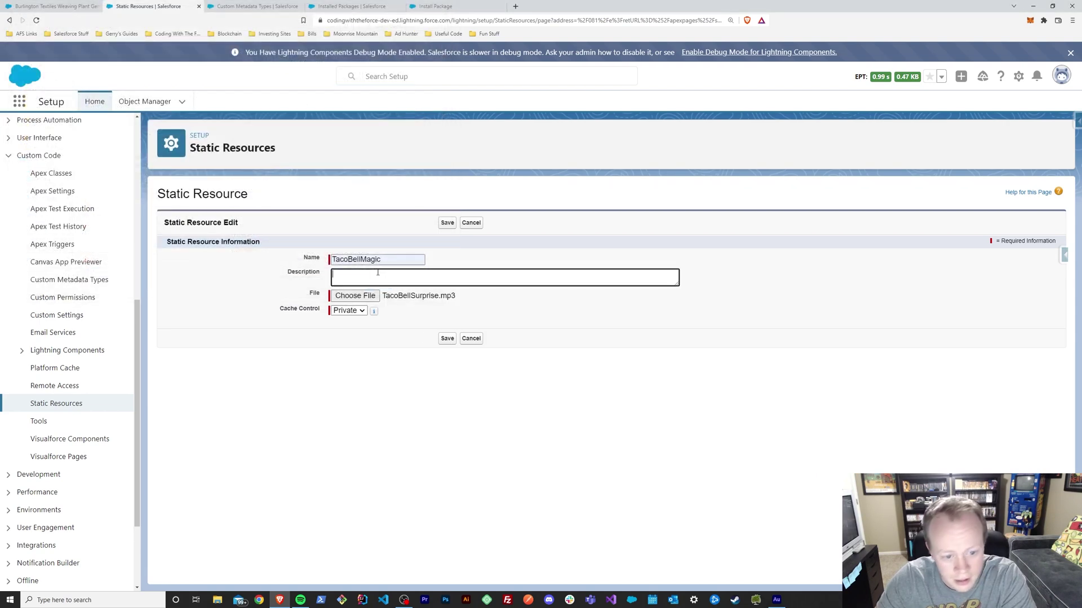
{"action": "left_click", "coordinate": [354, 311]}
{"action": "left_click", "coordinate": [349, 331]}
{"action": "left_click", "coordinate": [453, 338]}
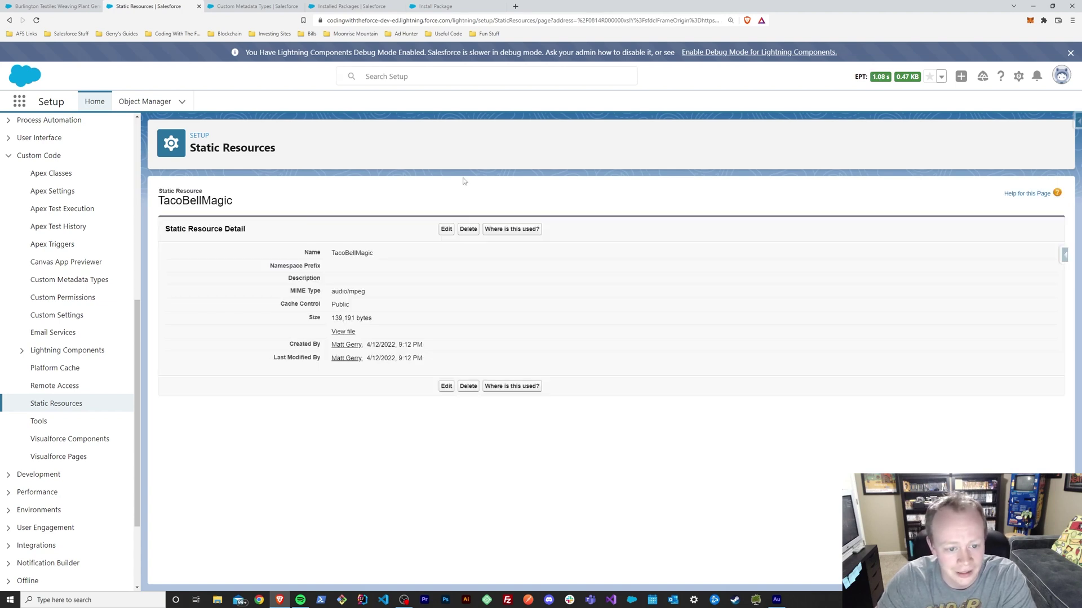
Step: Copy the TacoBellMagic resource name and switch to the Trailshred Settings list
{"action": "double_click", "coordinate": [340, 254]}
{"action": "key", "text": "ctrl+c"}
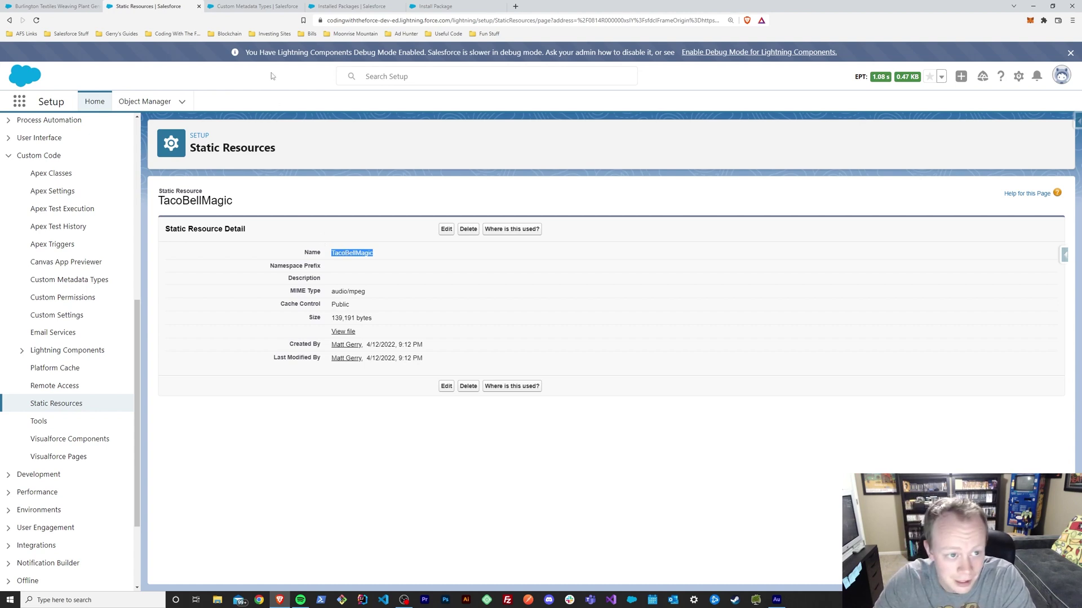
{"action": "left_click", "coordinate": [258, 6]}
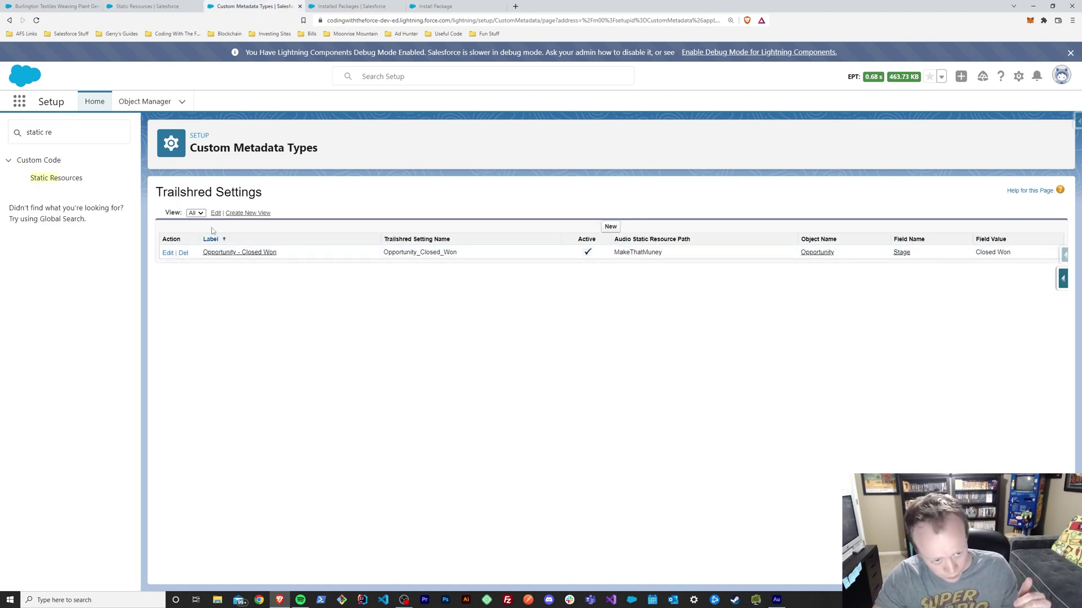
{"action": "left_click", "coordinate": [53, 139]}
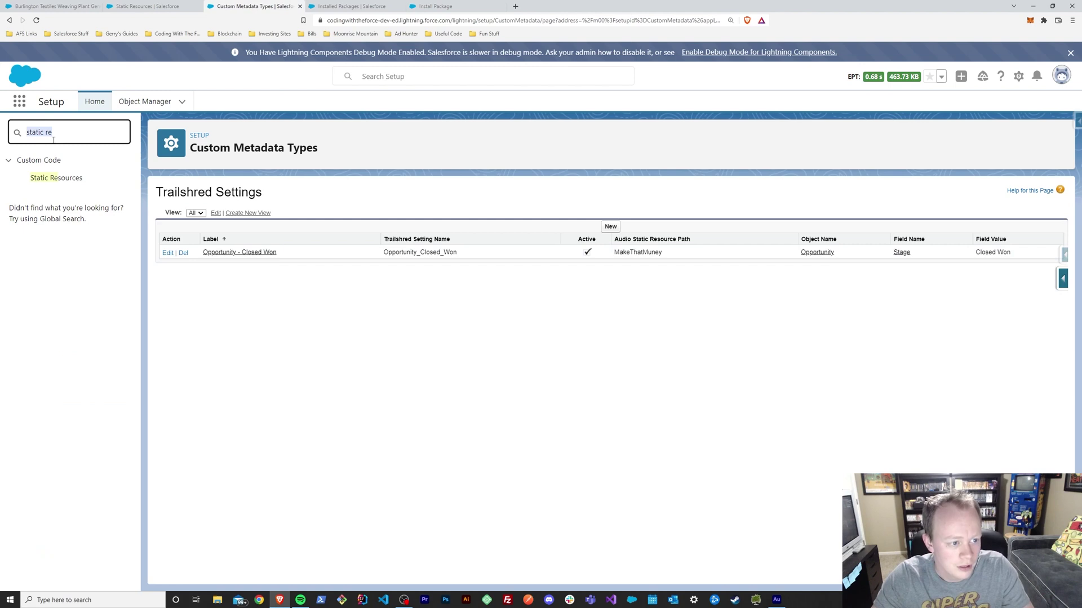
{"action": "type", "text": "custom meta"}
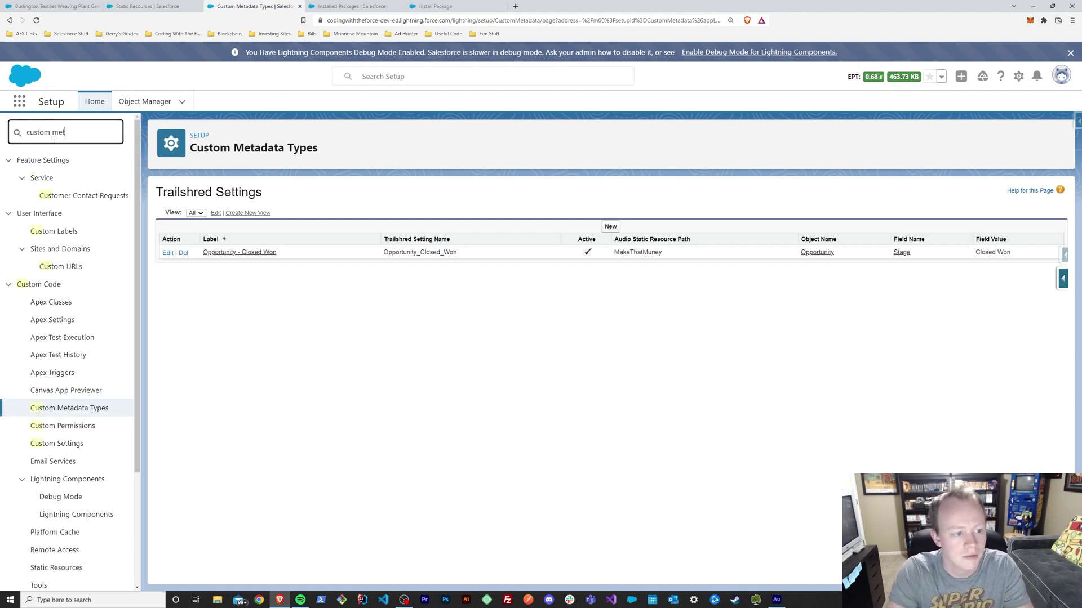
{"action": "left_click", "coordinate": [74, 179]}
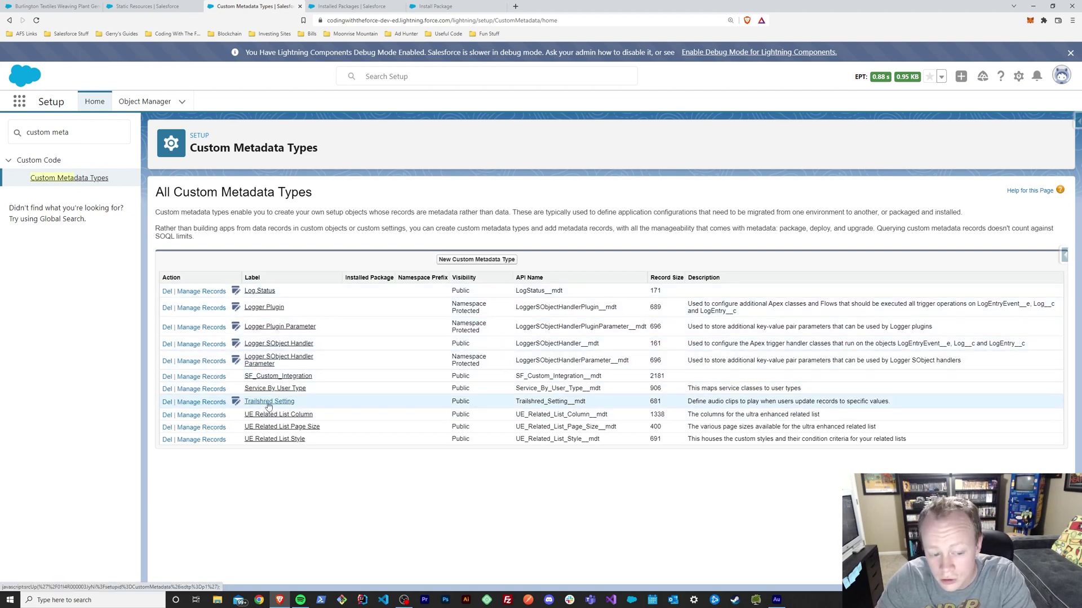
{"action": "left_click", "coordinate": [201, 402]}
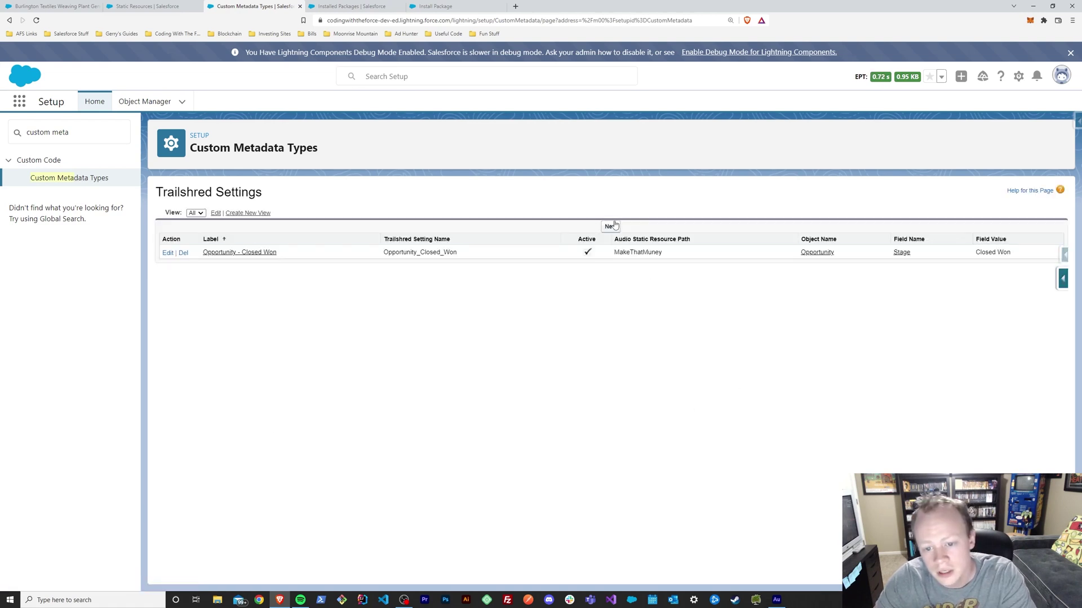
Step: Start a new Trailshred Setting labelled 'Opportunity - Taco Bell' with audio resource TacoBellMagic
{"action": "left_click", "coordinate": [610, 226]}
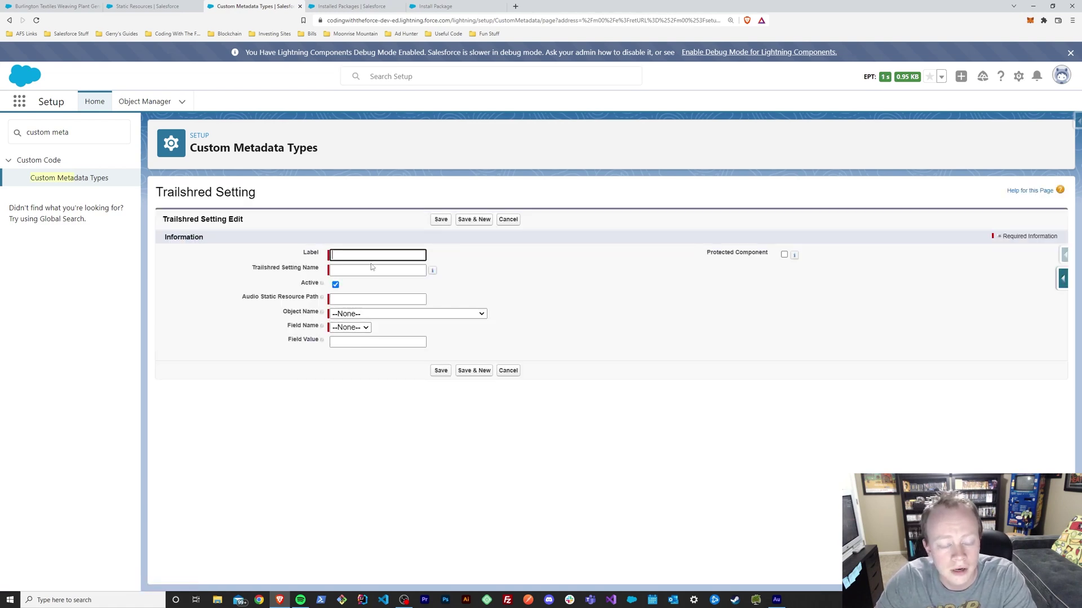
{"action": "left_click", "coordinate": [348, 255]}
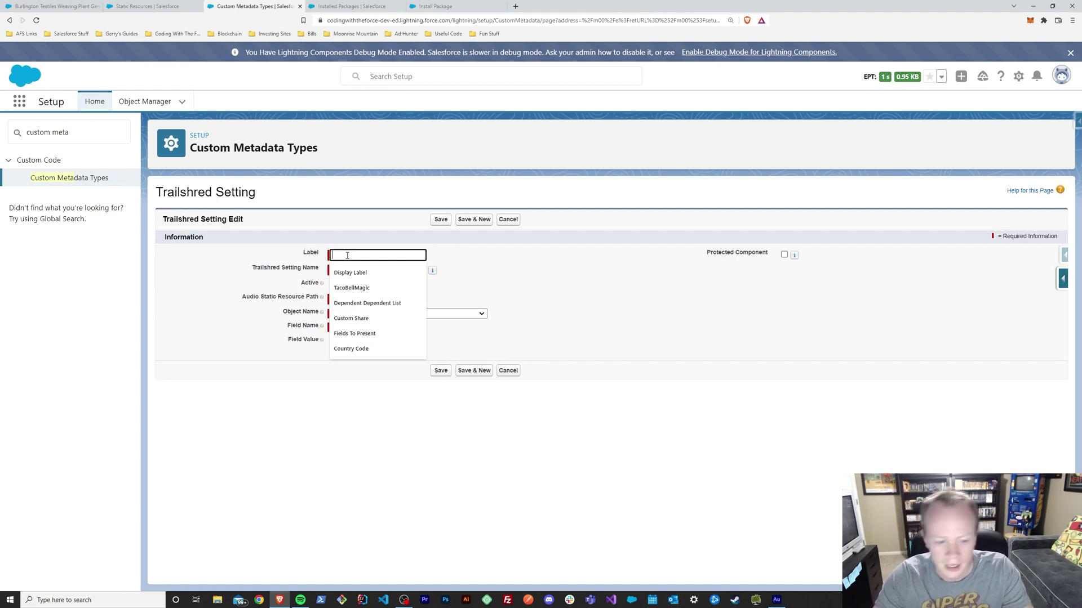
{"action": "type", "text": "O"}
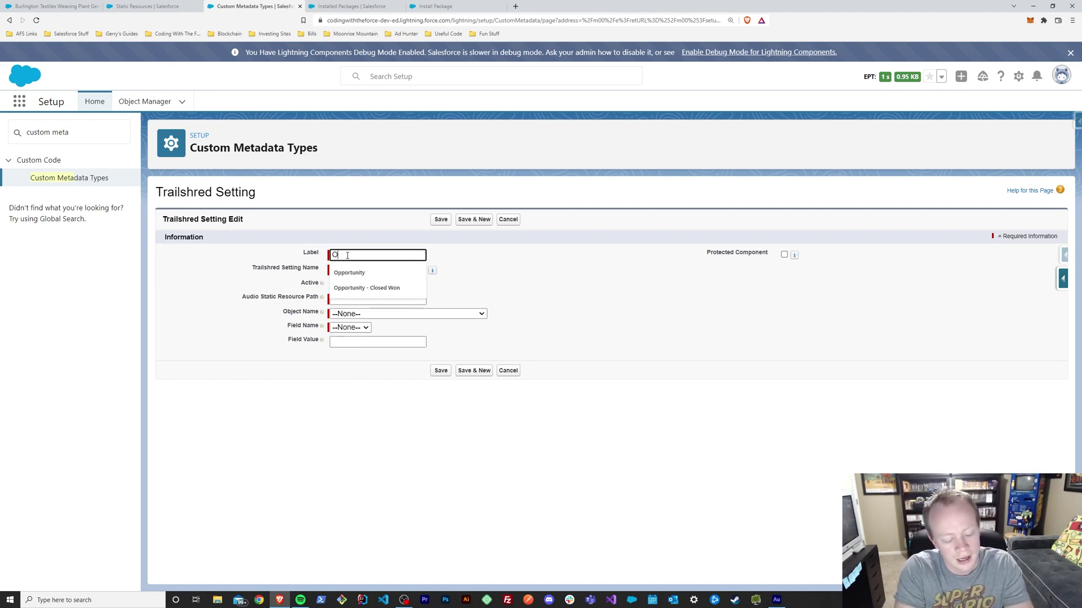
{"action": "type", "text": "pportunity -"}
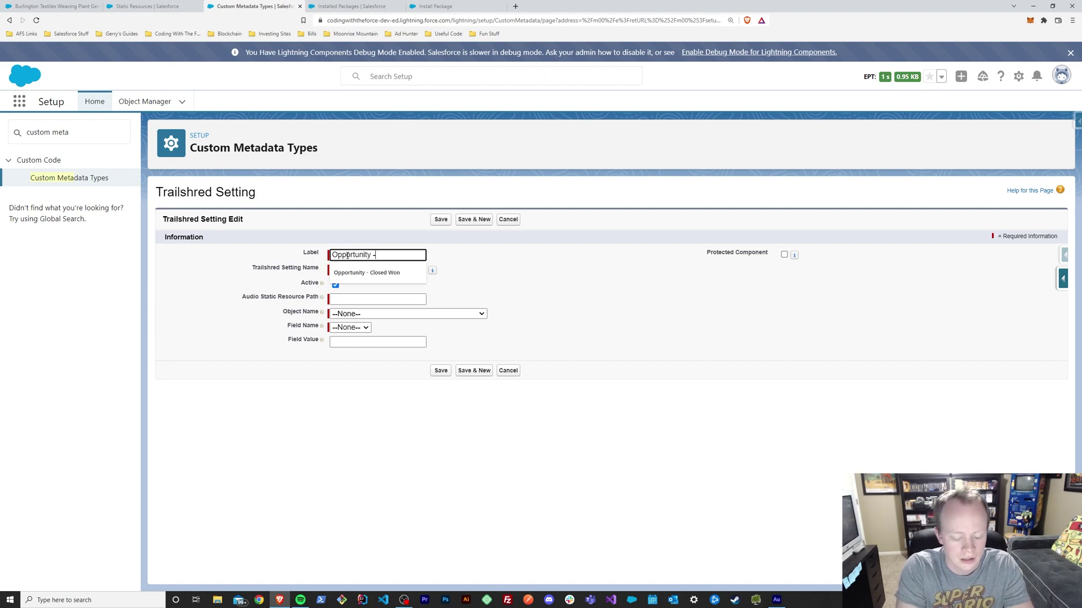
{"action": "type", "text": " Taco Bell"}
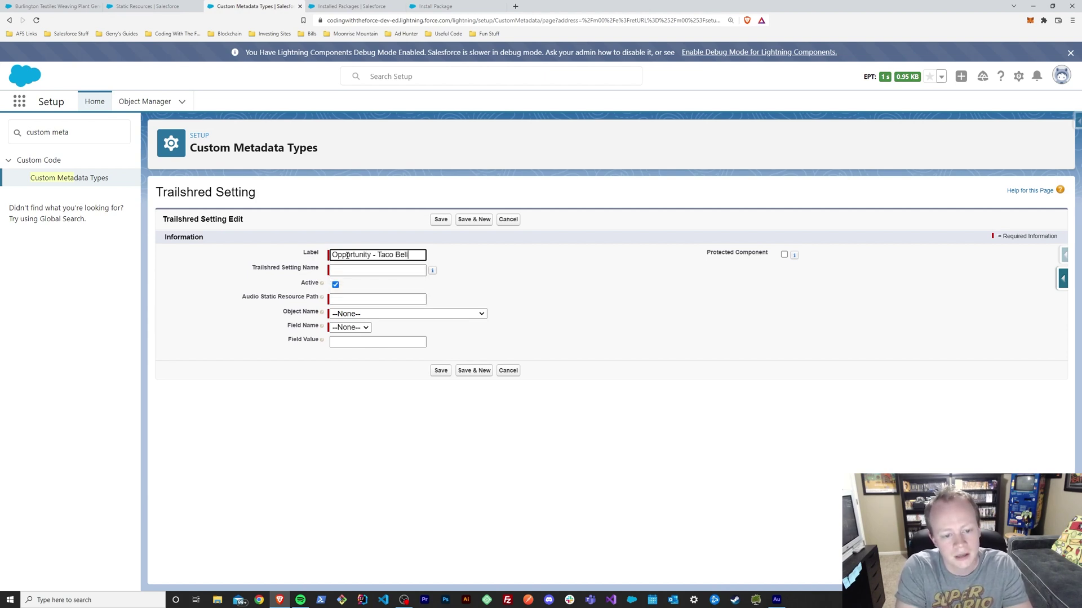
{"action": "key", "text": "Tab"}
{"action": "mouse_move", "coordinate": [302, 285]}
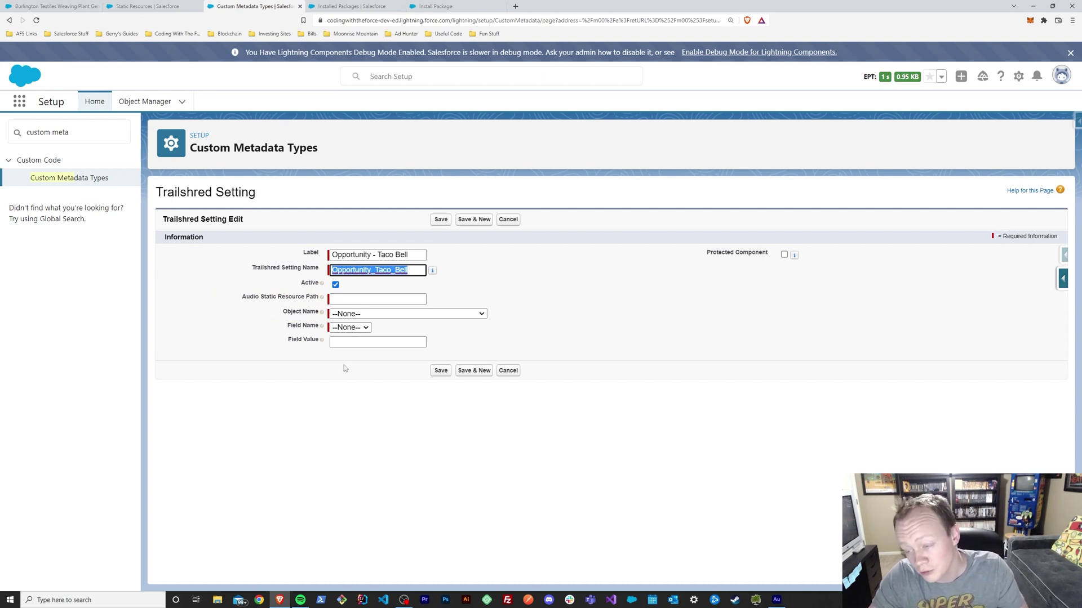
{"action": "left_click", "coordinate": [357, 297]}
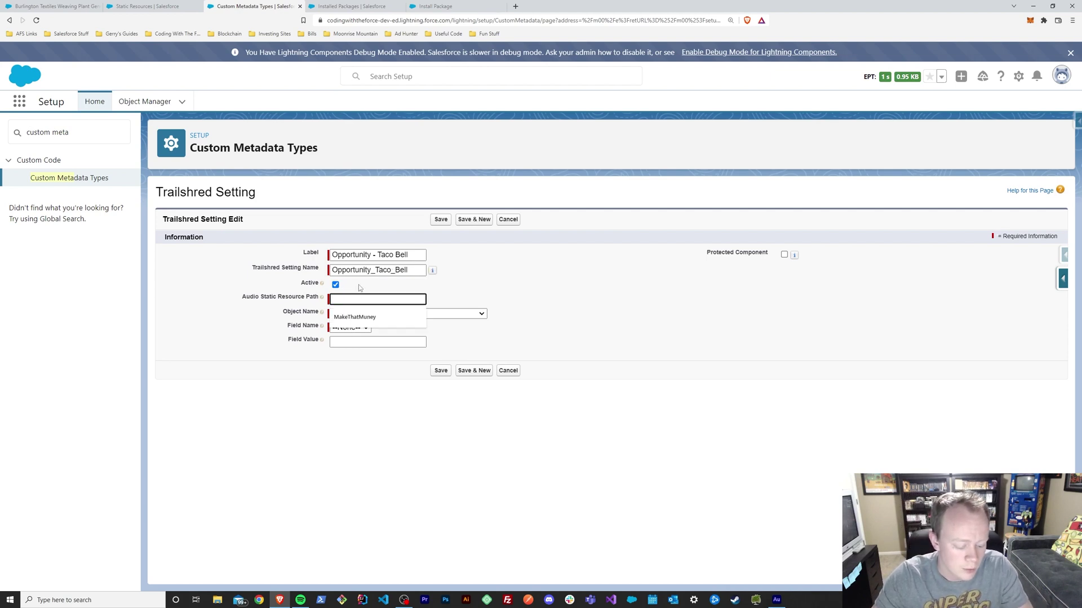
{"action": "key", "text": "ctrl+v"}
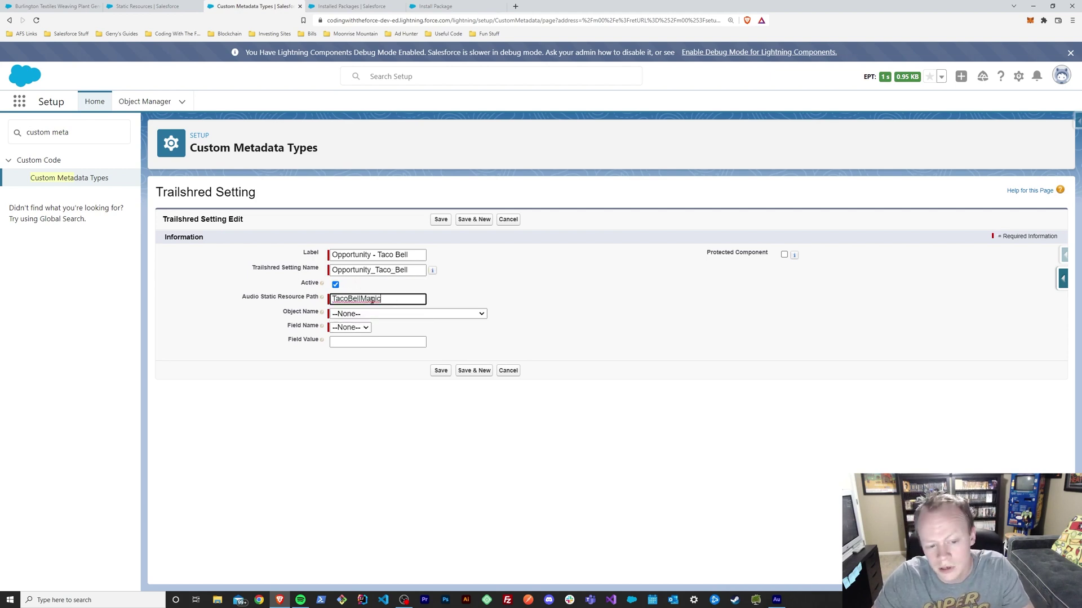
{"action": "double_click", "coordinate": [372, 300]}
{"action": "left_click", "coordinate": [144, 9]}
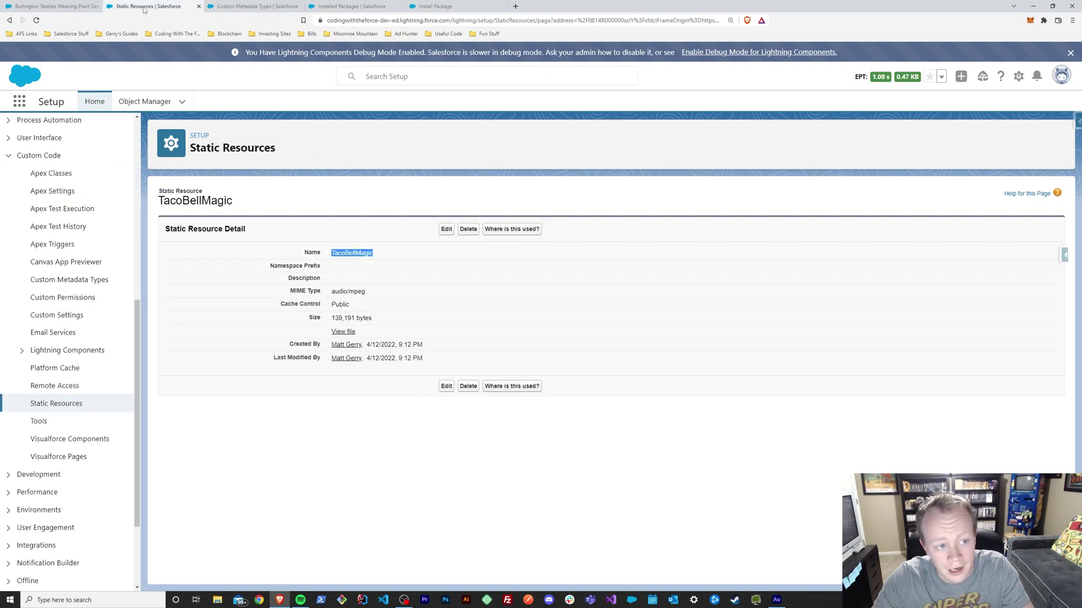
{"action": "left_click", "coordinate": [352, 266]}
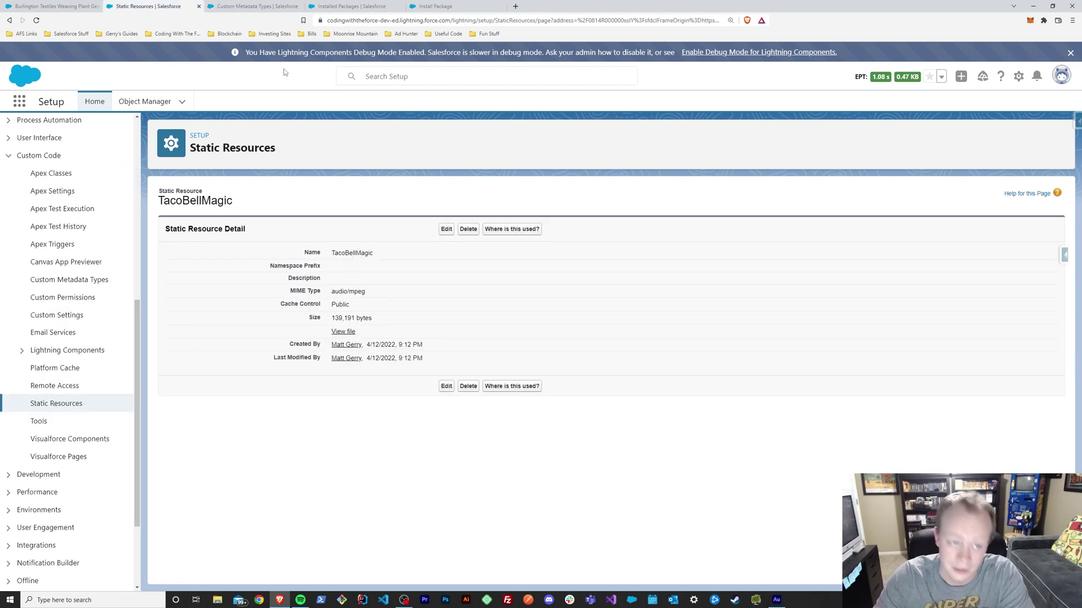
{"action": "left_click", "coordinate": [254, 6]}
Step: Set the watched object to Opportunity and the watched field to Stage
{"action": "left_click", "coordinate": [345, 314]}
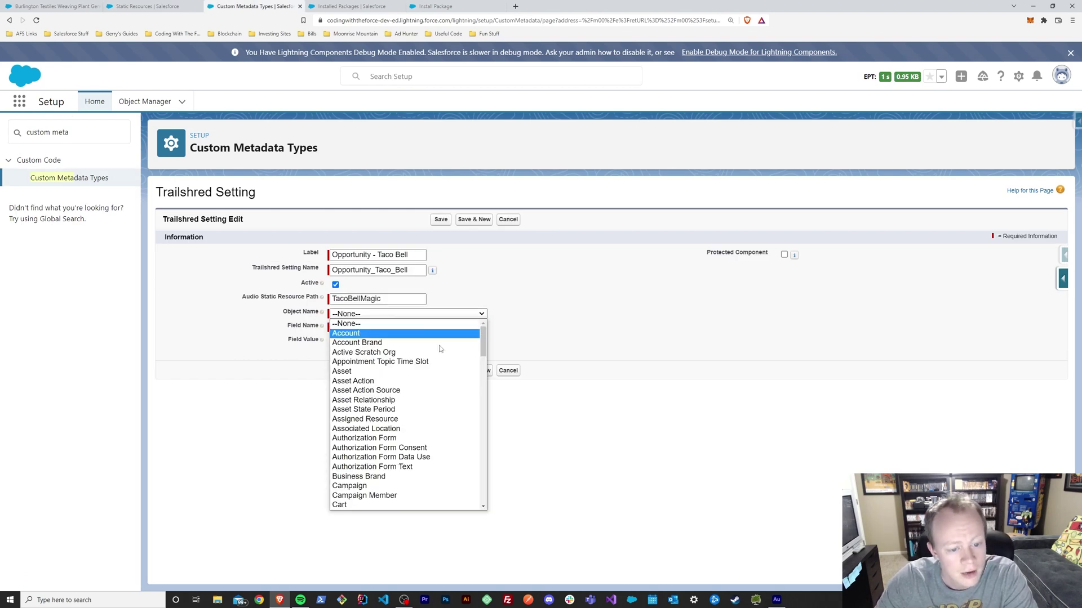
{"action": "scroll", "coordinate": [334, 325], "scroll_direction": "down", "scroll_amount": 15}
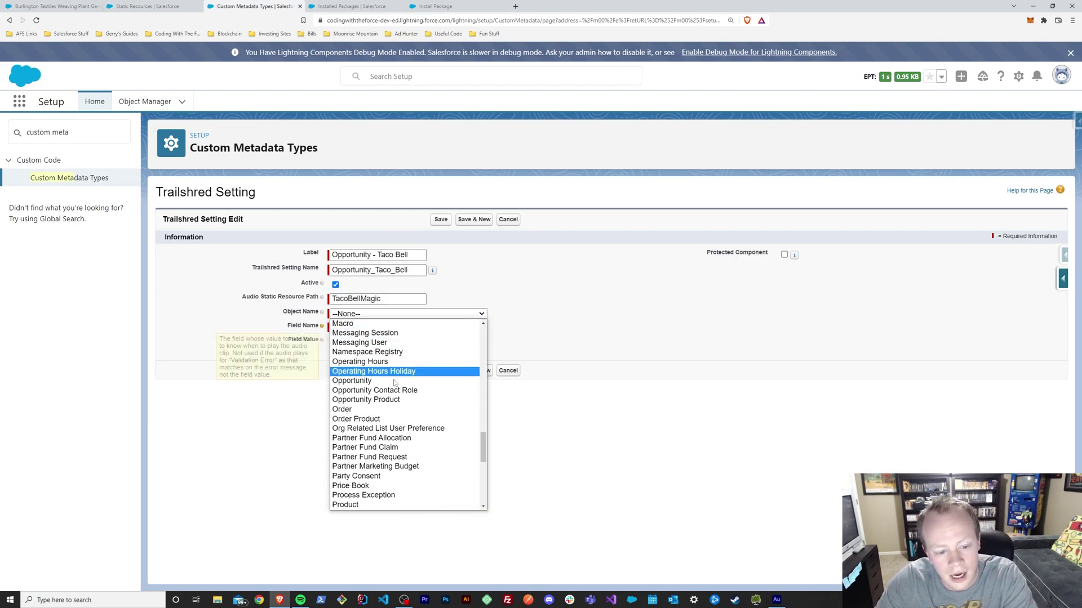
{"action": "left_click", "coordinate": [351, 379]}
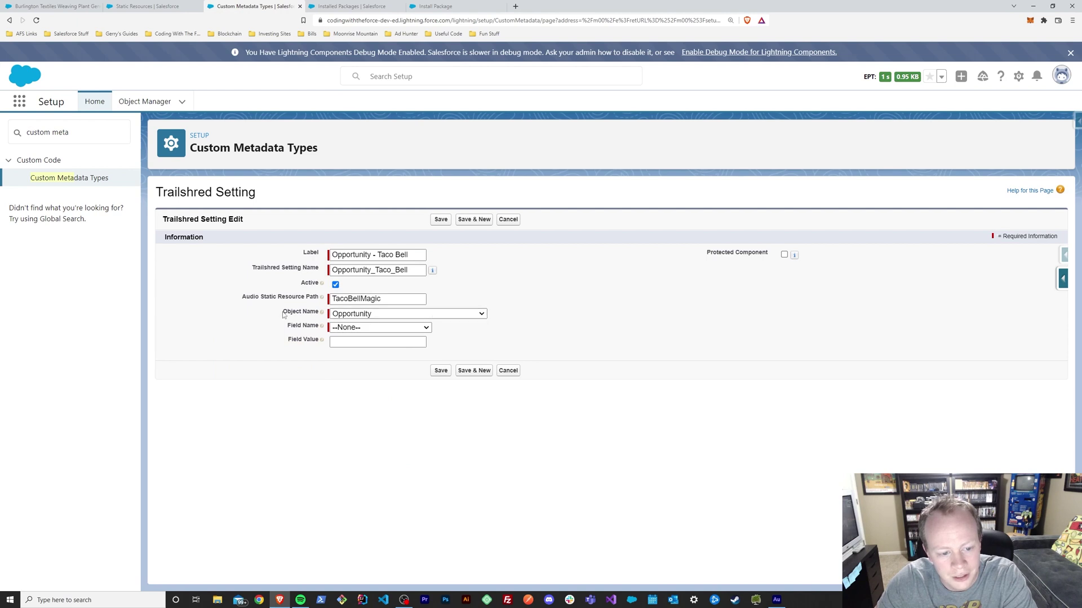
{"action": "left_click", "coordinate": [419, 330]}
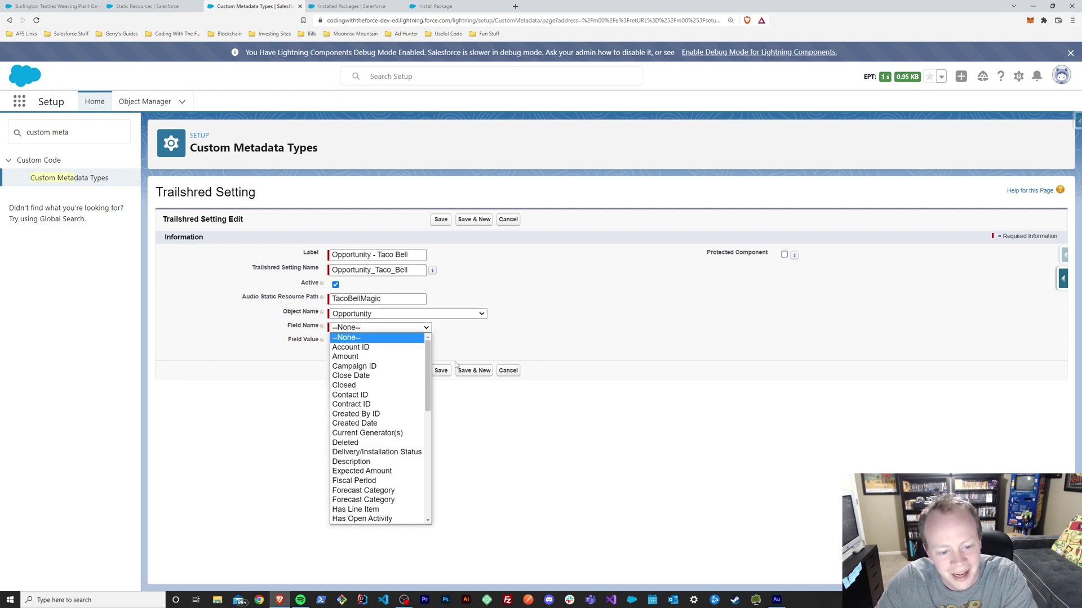
{"action": "scroll", "coordinate": [387, 419], "scroll_direction": "down", "scroll_amount": 3}
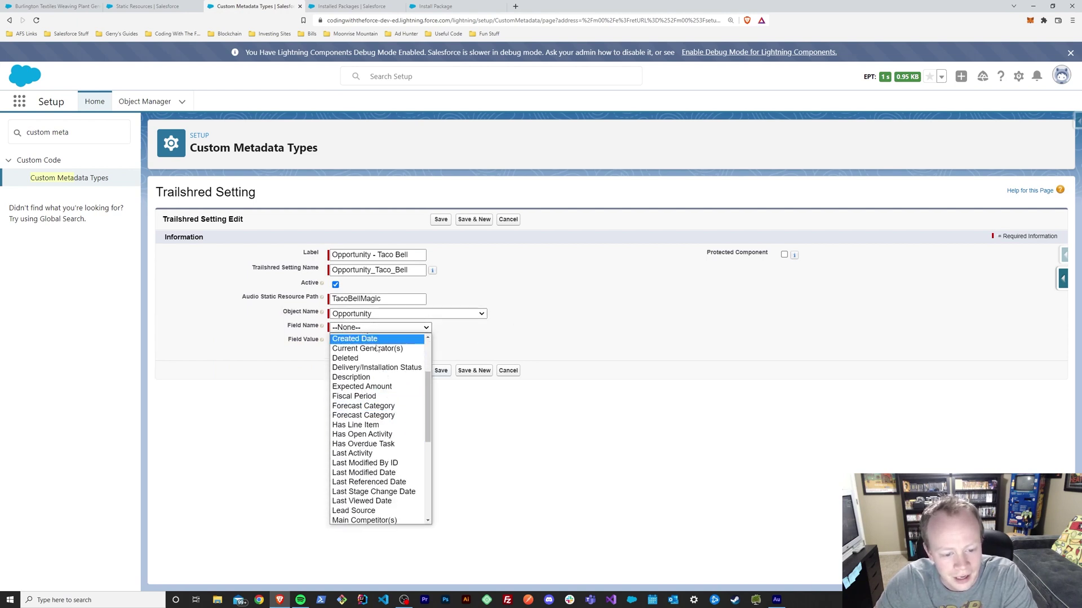
{"action": "scroll", "coordinate": [377, 451], "scroll_direction": "down", "scroll_amount": 7}
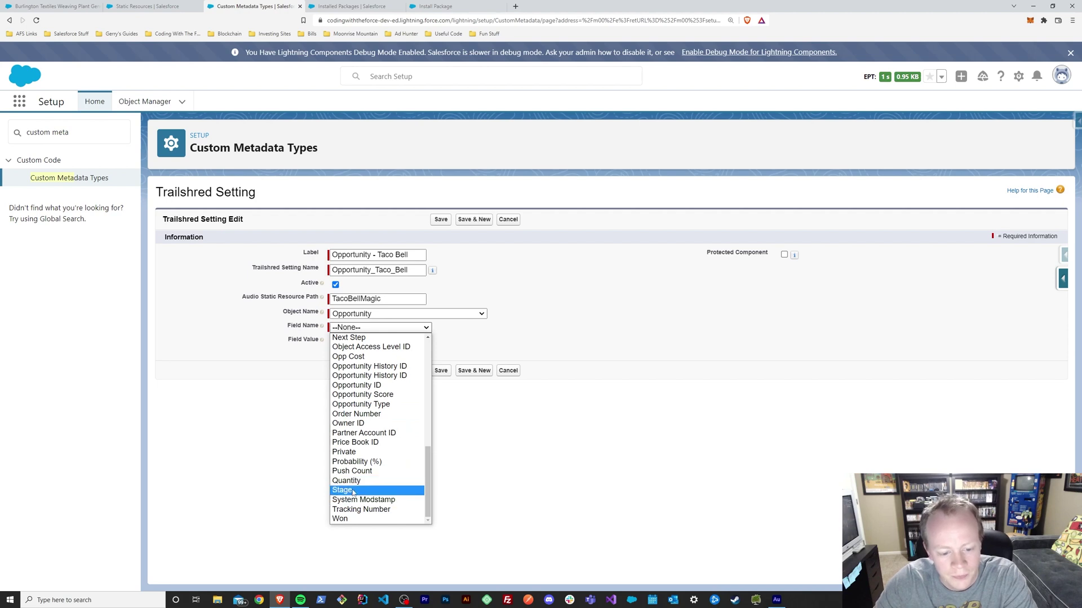
{"action": "left_click", "coordinate": [364, 491]}
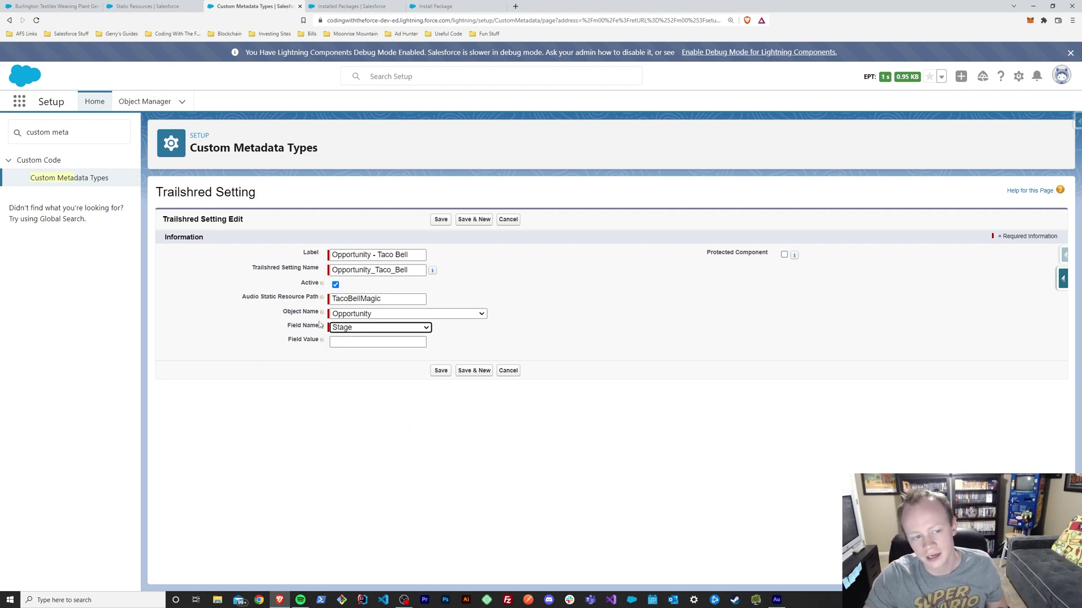
Step: Review the available Stage picklist values on the Burlington Textiles opportunity without changing them
{"action": "left_click", "coordinate": [27, 12]}
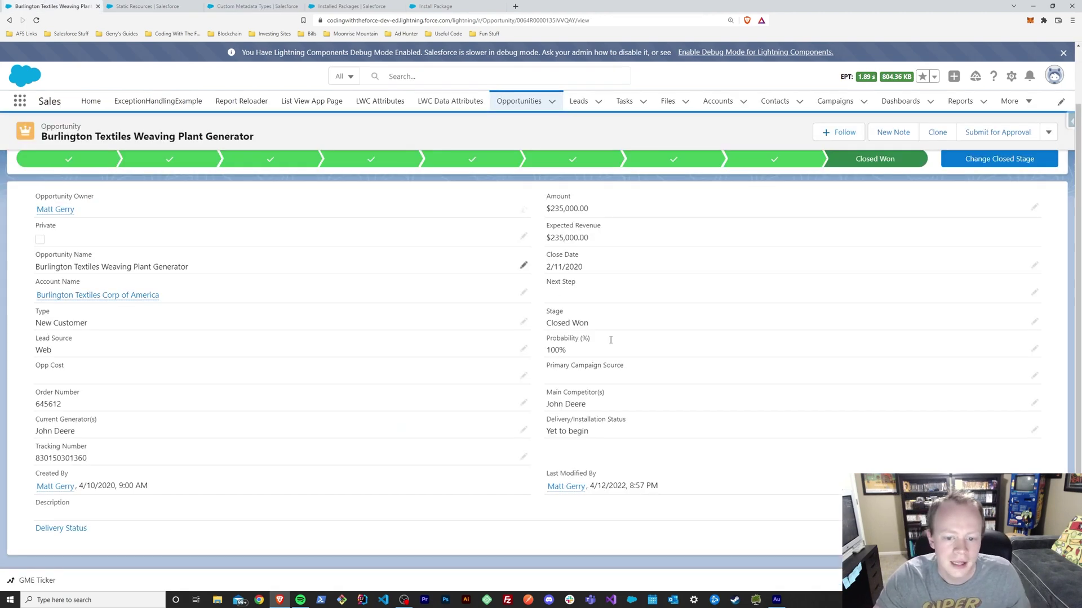
{"action": "left_click", "coordinate": [1035, 322]}
{"action": "left_click", "coordinate": [597, 356]}
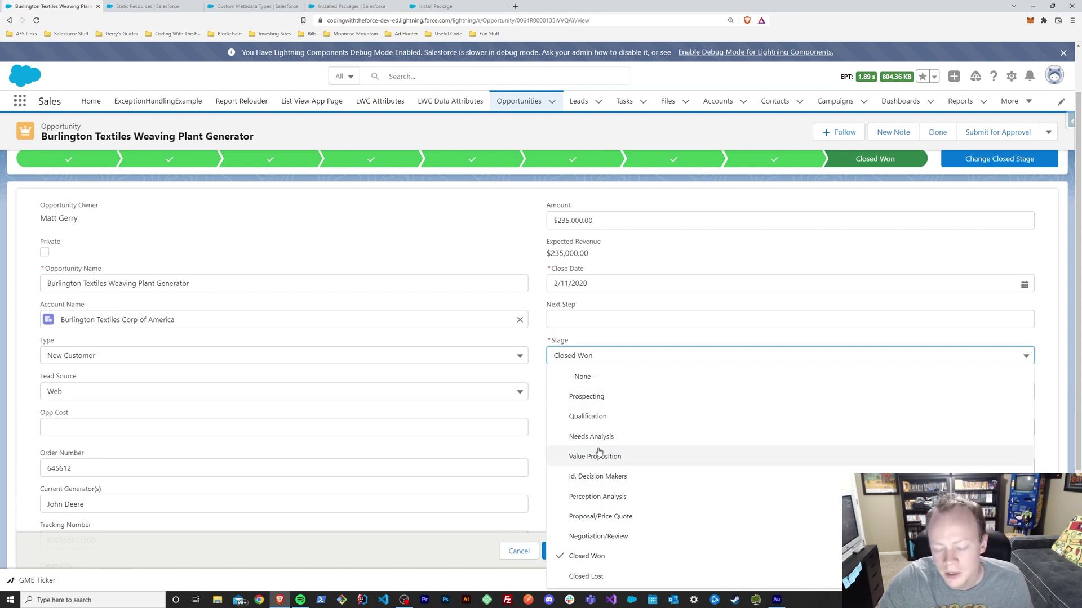
{"action": "left_click", "coordinate": [651, 351]}
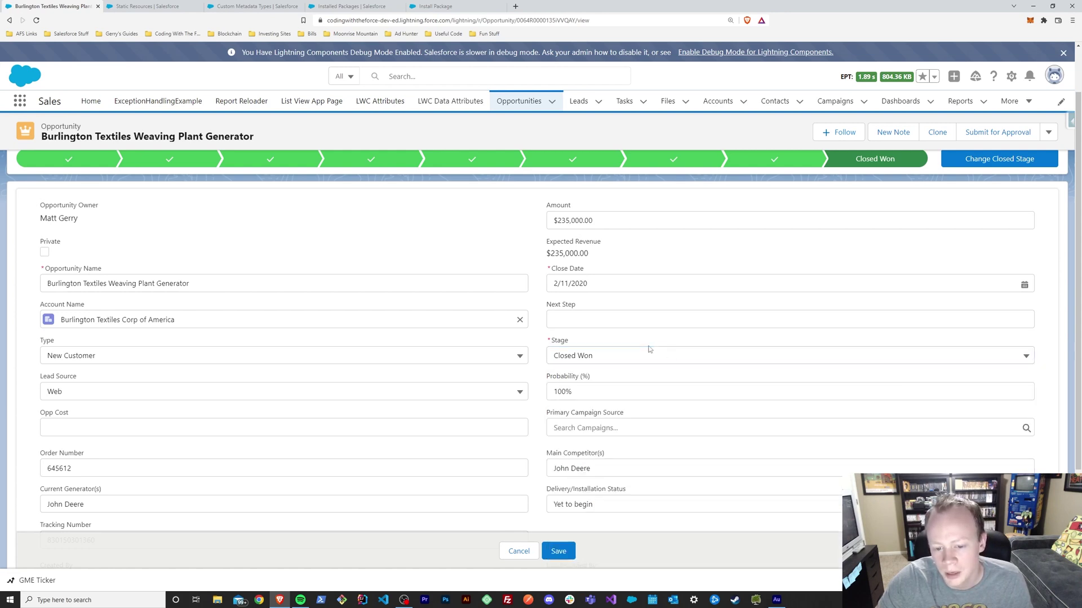
{"action": "left_click", "coordinate": [632, 355]}
{"action": "left_click", "coordinate": [634, 355]}
Step: Enter Field Value 'Value Proposition' and save the Trailshred Setting
{"action": "left_click", "coordinate": [150, 6]}
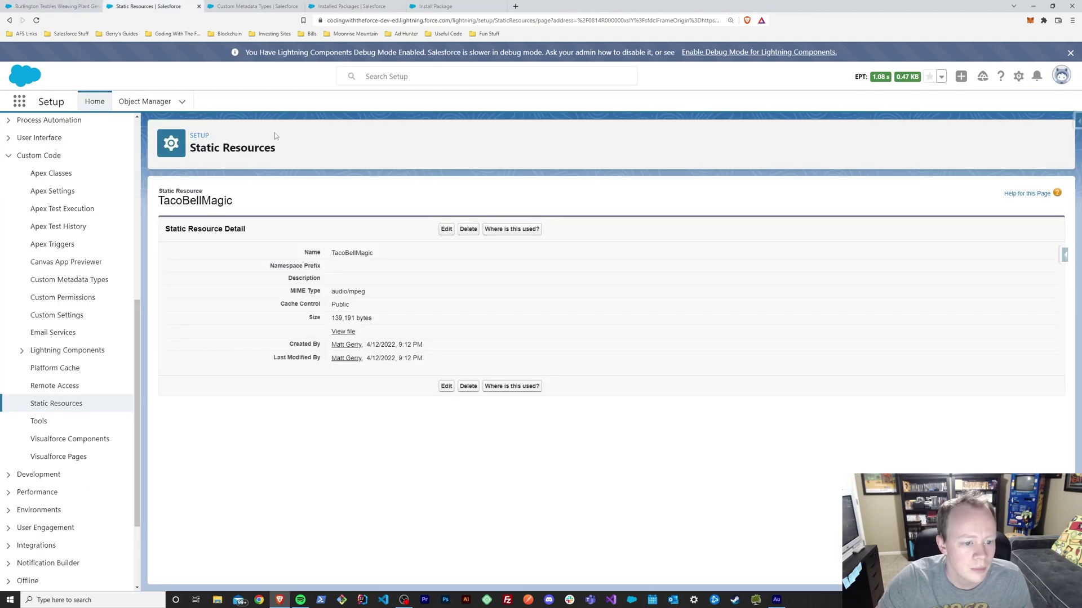
{"action": "left_click", "coordinate": [253, 6]}
{"action": "left_click", "coordinate": [340, 341]}
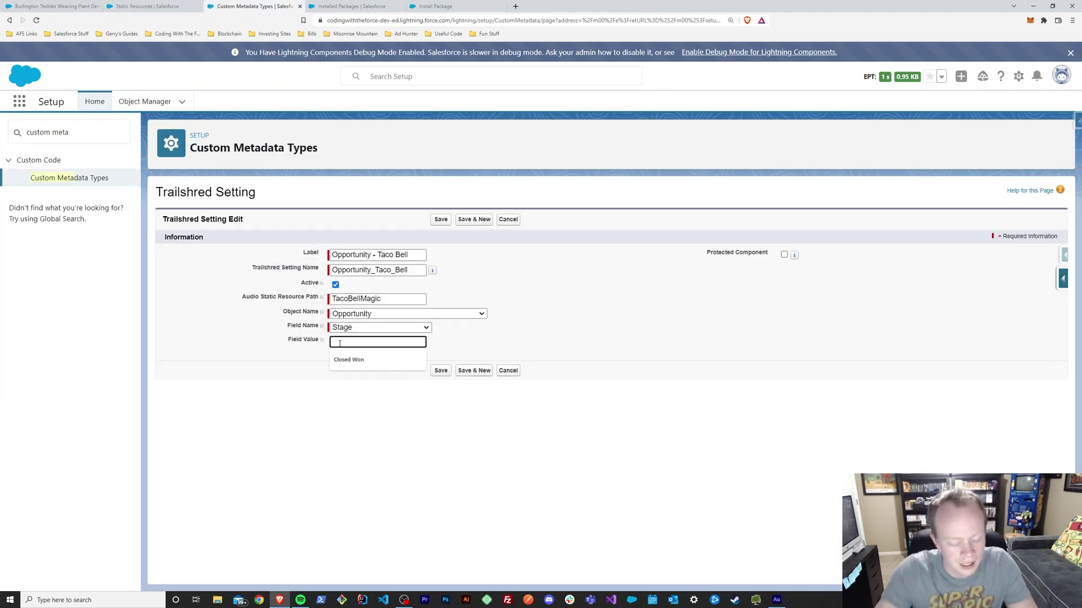
{"action": "type", "text": "Value Pro"}
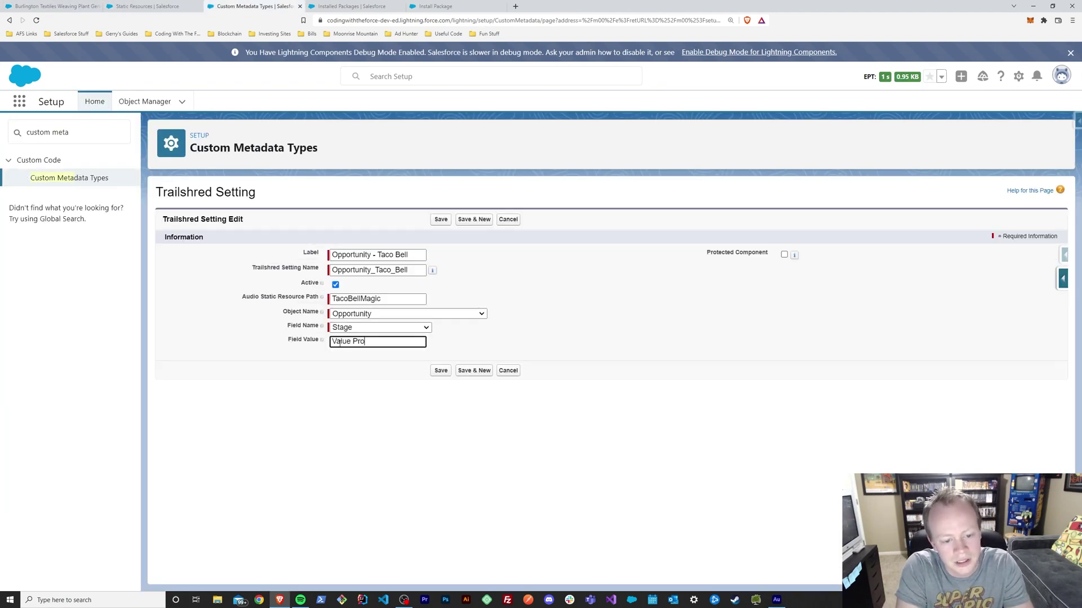
{"action": "type", "text": "position"}
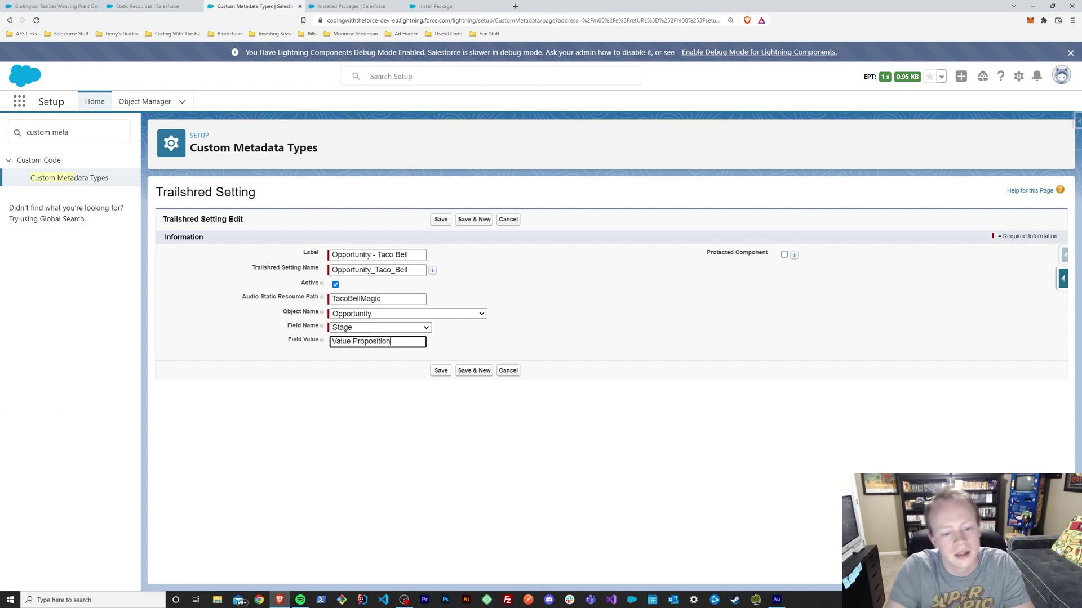
{"action": "left_click", "coordinate": [443, 220]}
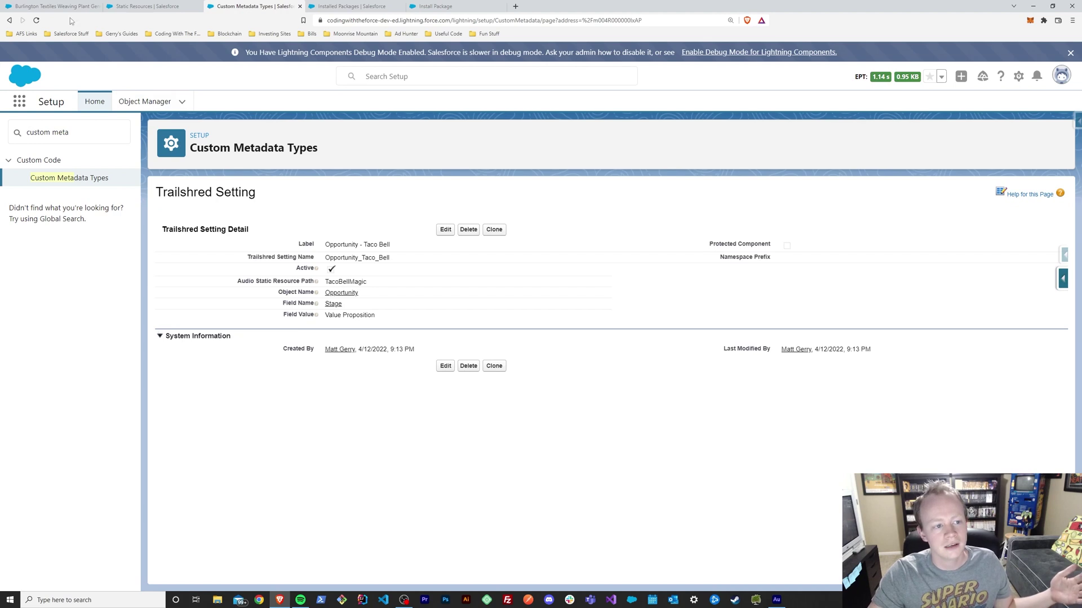
Step: Discard pending edits, reload the opportunity, and save its Stage as Value Proposition
{"action": "left_click", "coordinate": [56, 6]}
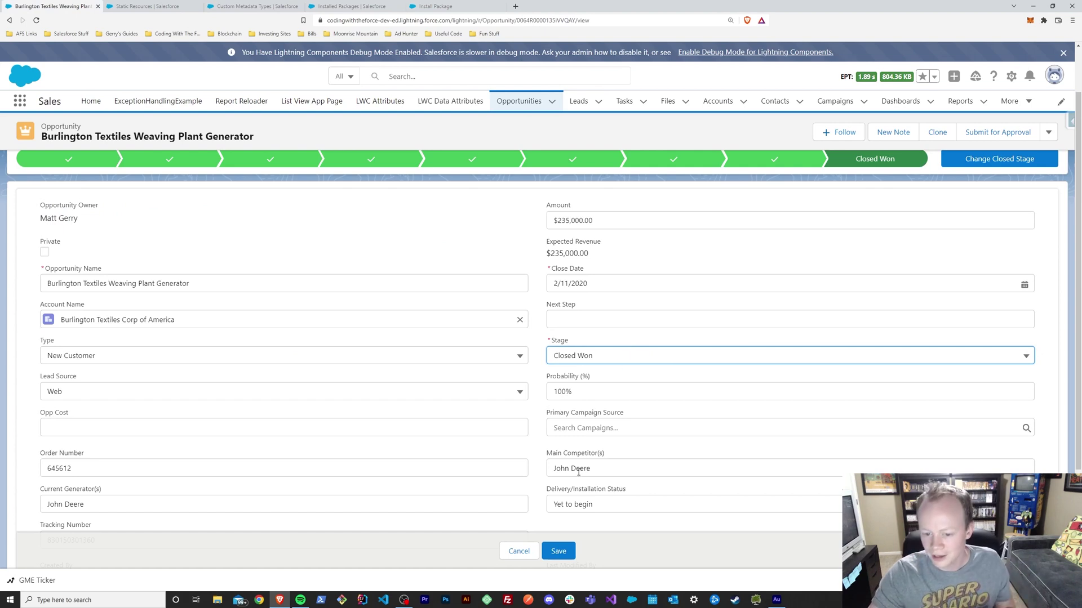
{"action": "left_click", "coordinate": [518, 551]}
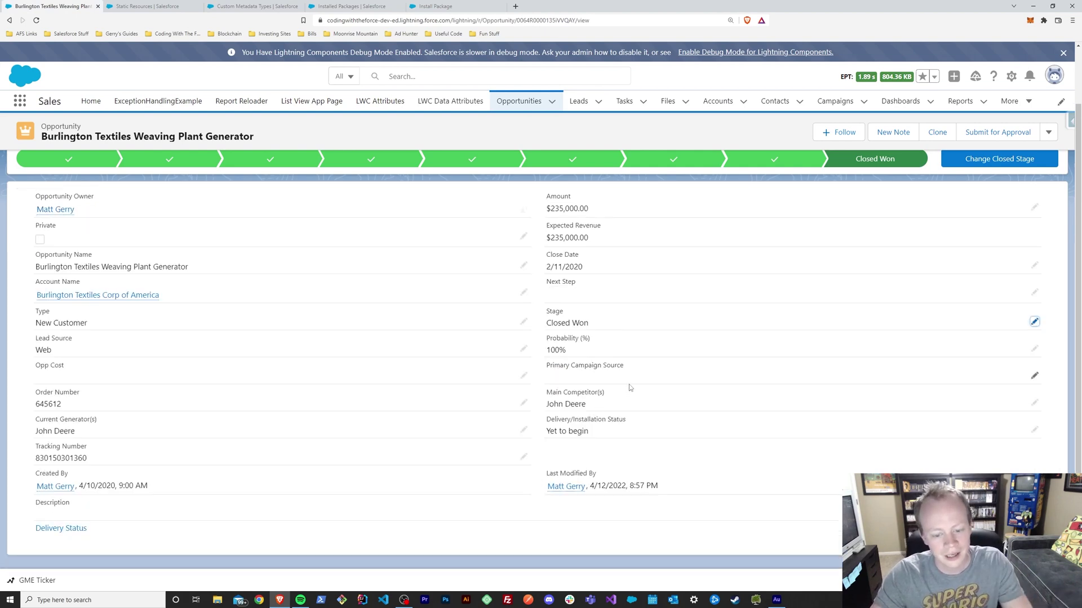
{"action": "key", "text": "F5"}
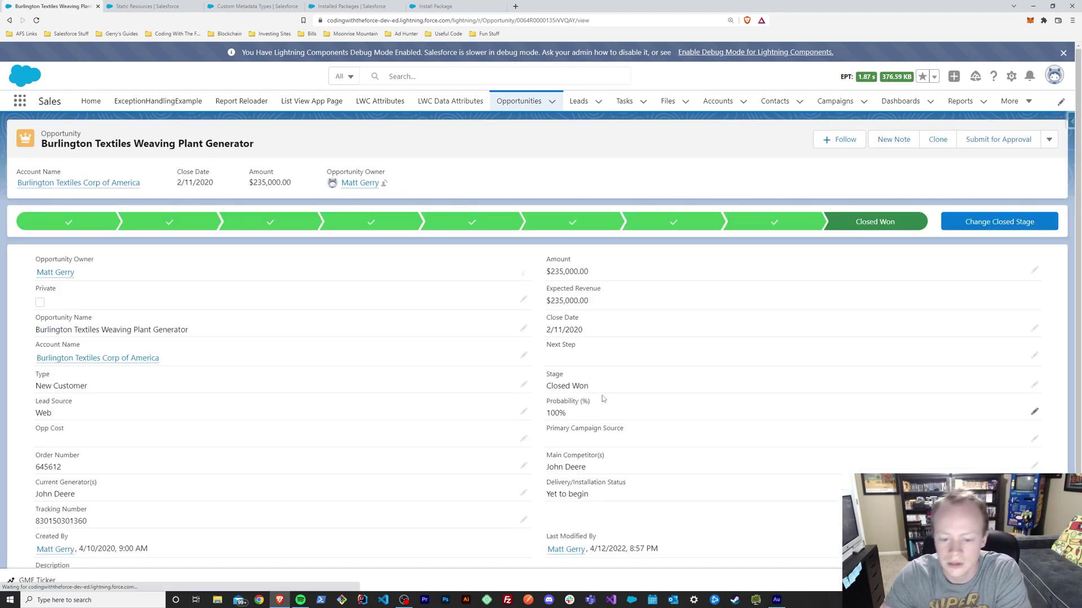
{"action": "left_click", "coordinate": [1036, 388]}
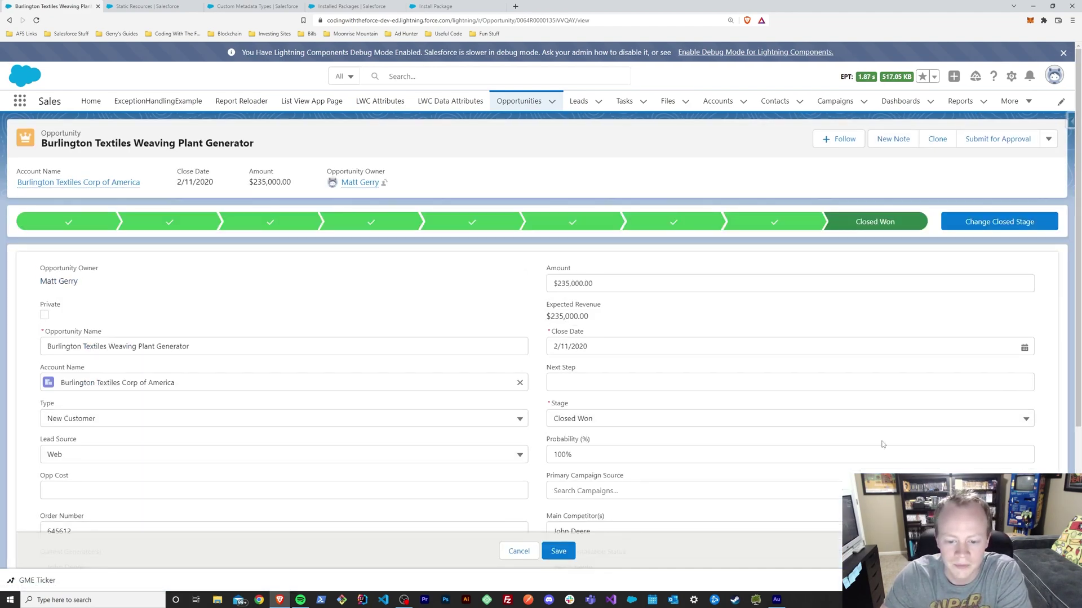
{"action": "left_click", "coordinate": [651, 426]}
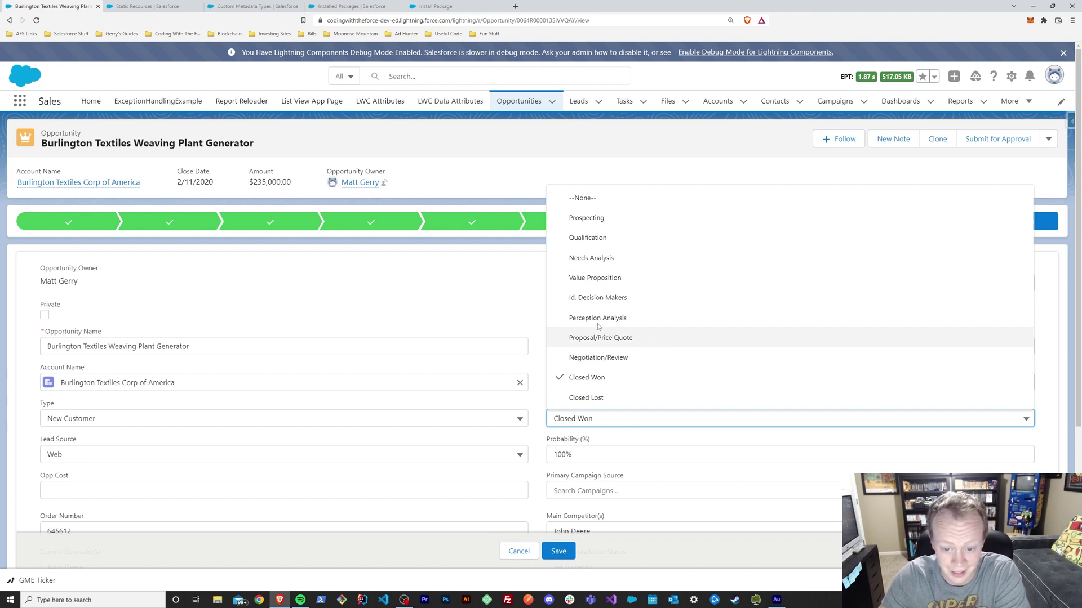
{"action": "left_click", "coordinate": [592, 278]}
{"action": "left_click", "coordinate": [559, 551]}
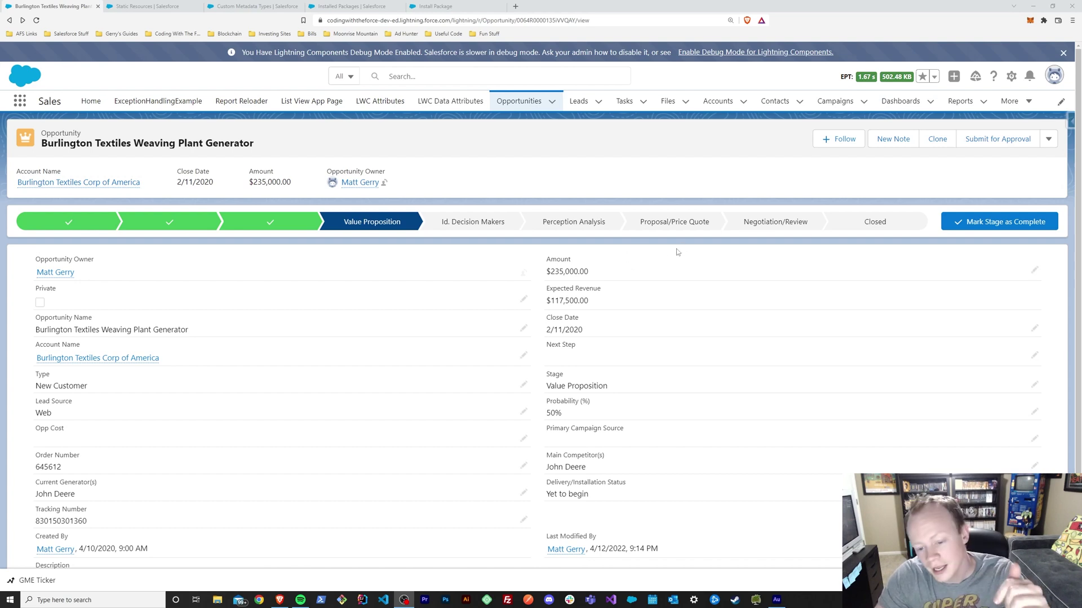
Step: Open the opportunity's Opportunity Bangerz record page in App Builder via Edit Page
{"action": "scroll", "coordinate": [600, 259], "scroll_direction": "down", "scroll_amount": 2}
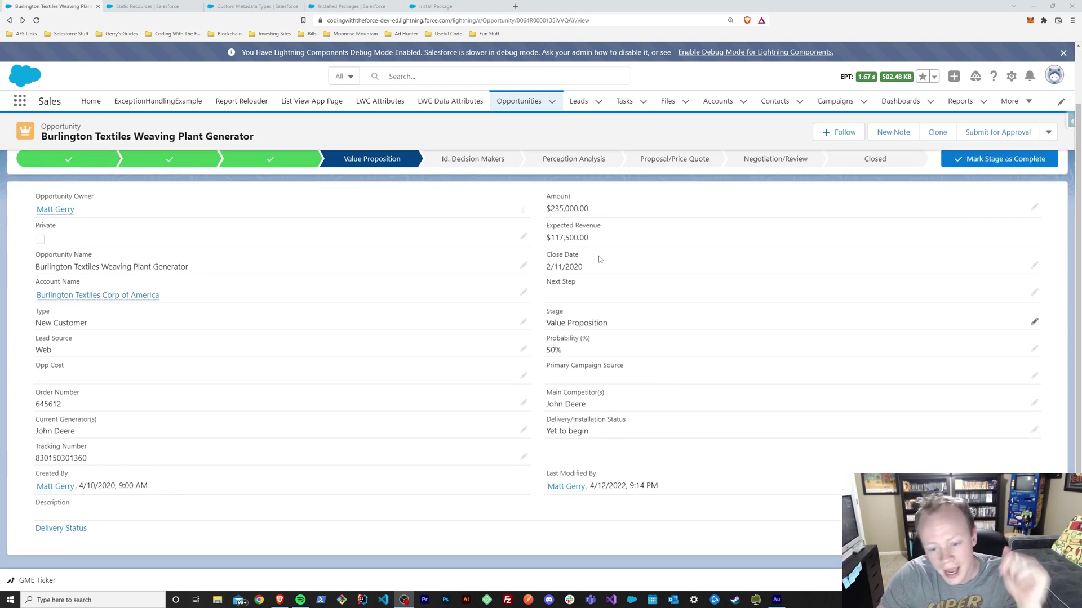
{"action": "left_click", "coordinate": [1011, 76]}
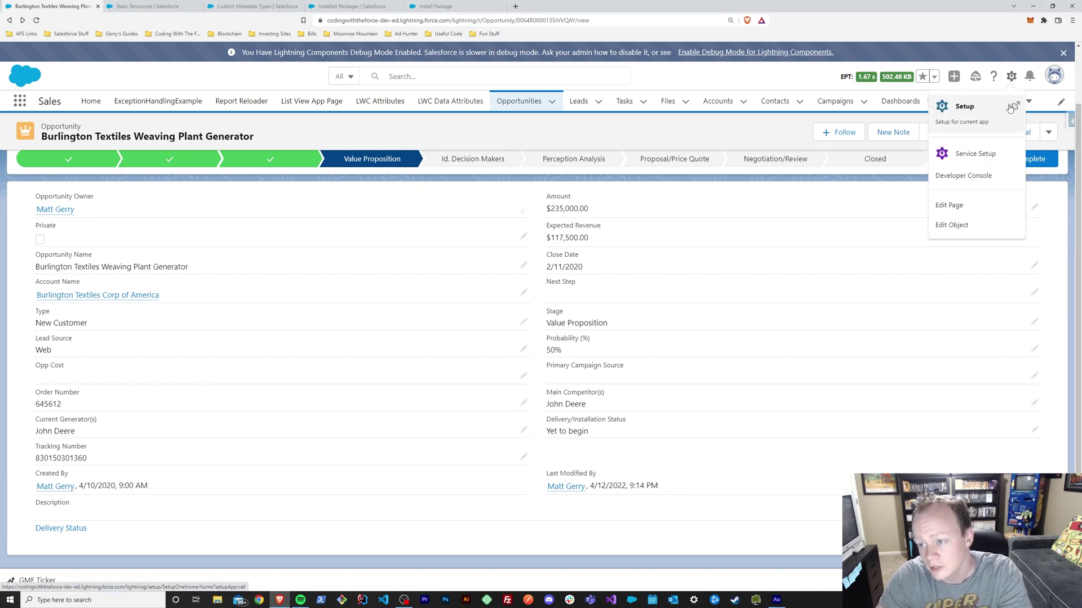
{"action": "left_click", "coordinate": [952, 206]}
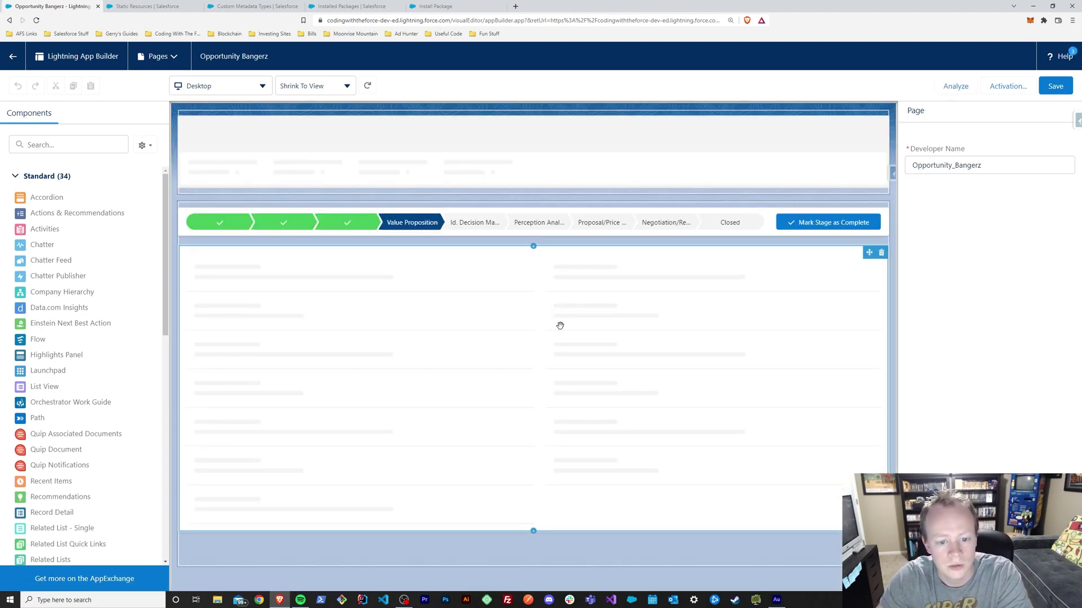
{"action": "left_click", "coordinate": [529, 407]}
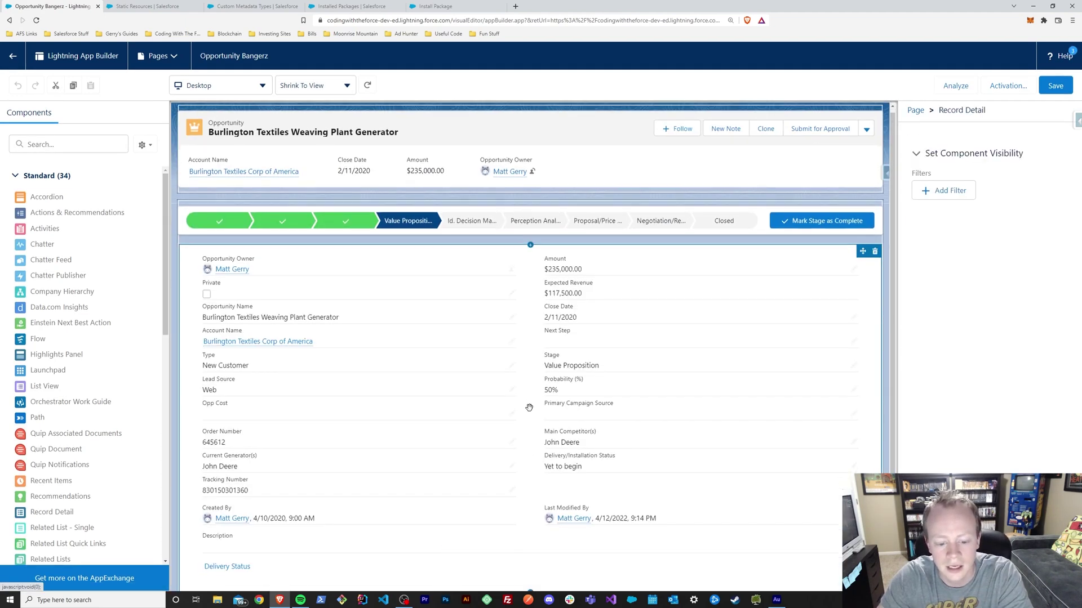
{"action": "scroll", "coordinate": [529, 407], "scroll_direction": "down", "scroll_amount": 1}
{"action": "left_click", "coordinate": [507, 562]}
{"action": "scroll", "coordinate": [1006, 169], "scroll_direction": "down", "scroll_amount": 3}
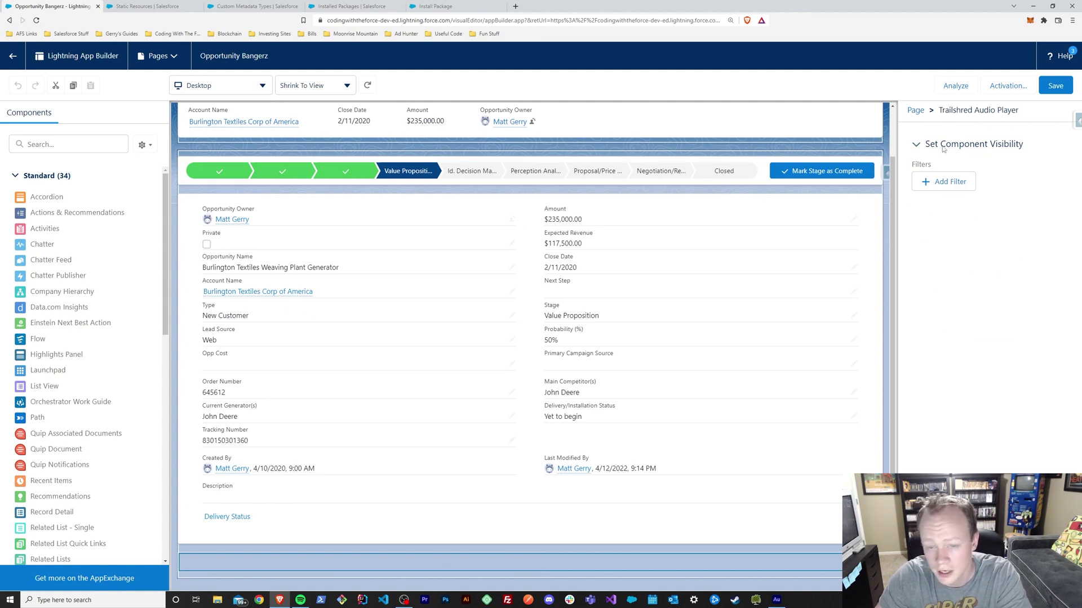
Step: Search components for 'trail' and drag Trailshred Audio Player onto the page
{"action": "left_click", "coordinate": [62, 144]}
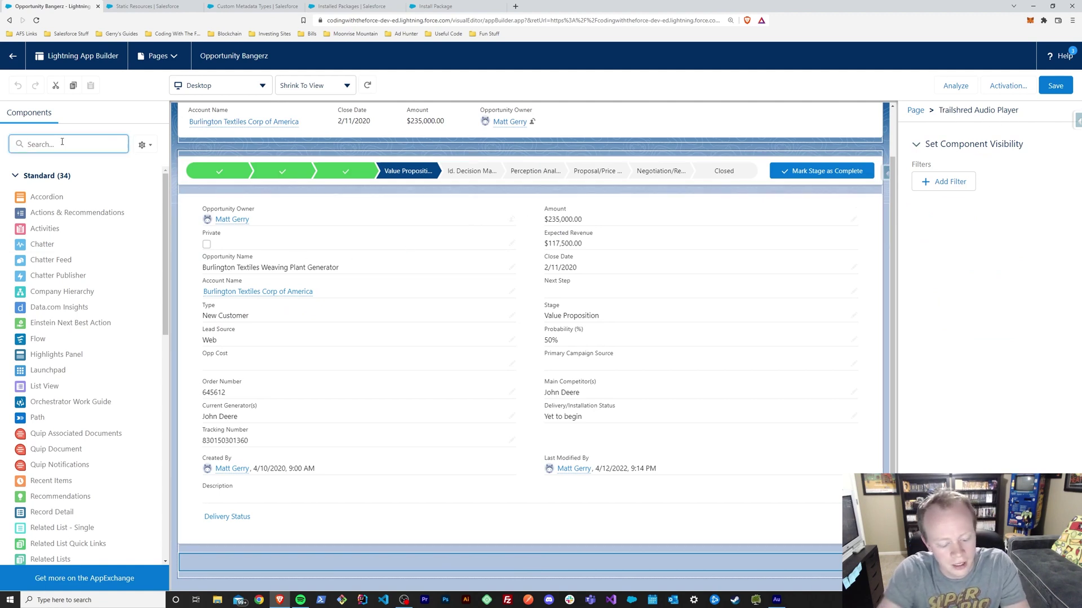
{"action": "type", "text": "trail"}
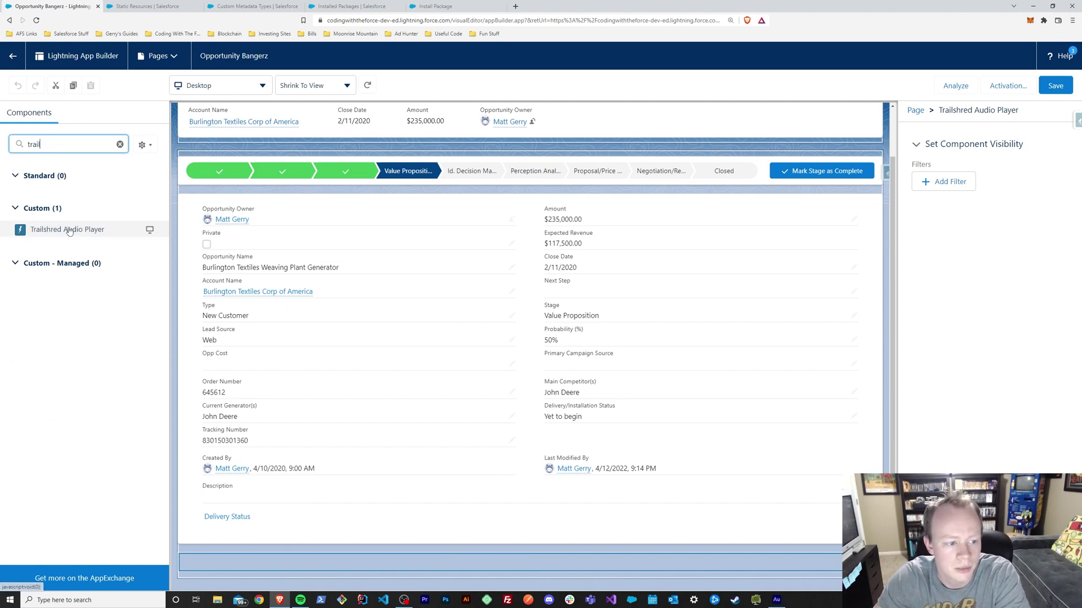
{"action": "mouse_move", "coordinate": [68, 230]}
{"action": "left_mouse_down"}
{"action": "mouse_move", "coordinate": [288, 361]}
{"action": "mouse_move", "coordinate": [313, 555]}
{"action": "mouse_move", "coordinate": [311, 508]}
{"action": "mouse_move", "coordinate": [326, 570]}
{"action": "mouse_move", "coordinate": [373, 558]}
{"action": "mouse_move", "coordinate": [72, 165]}
{"action": "mouse_move", "coordinate": [51, 232]}
{"action": "left_mouse_up"}
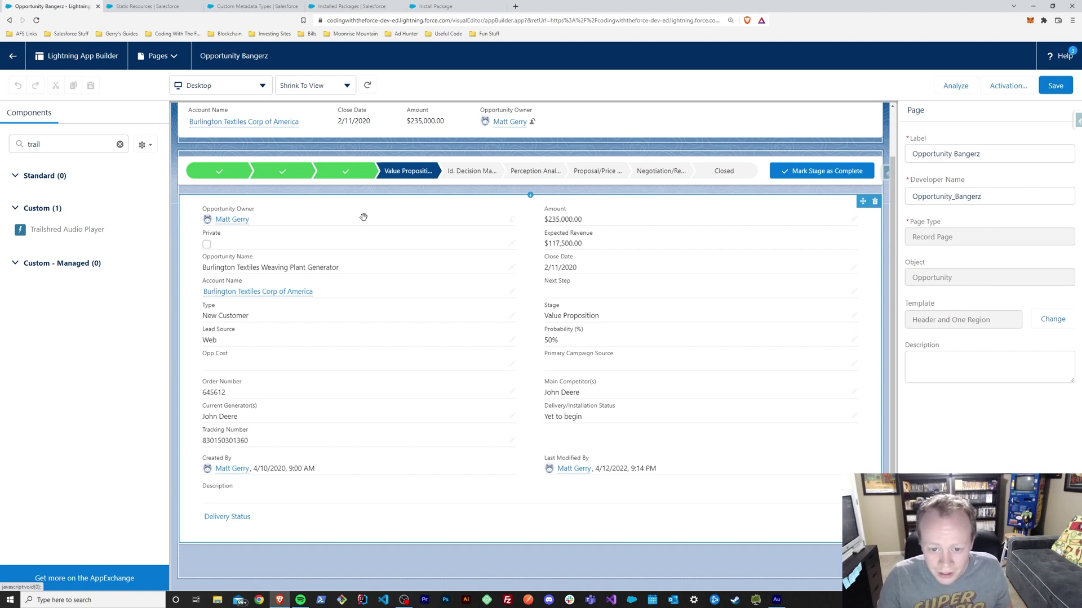
{"action": "scroll", "coordinate": [363, 217], "scroll_direction": "up", "scroll_amount": 2}
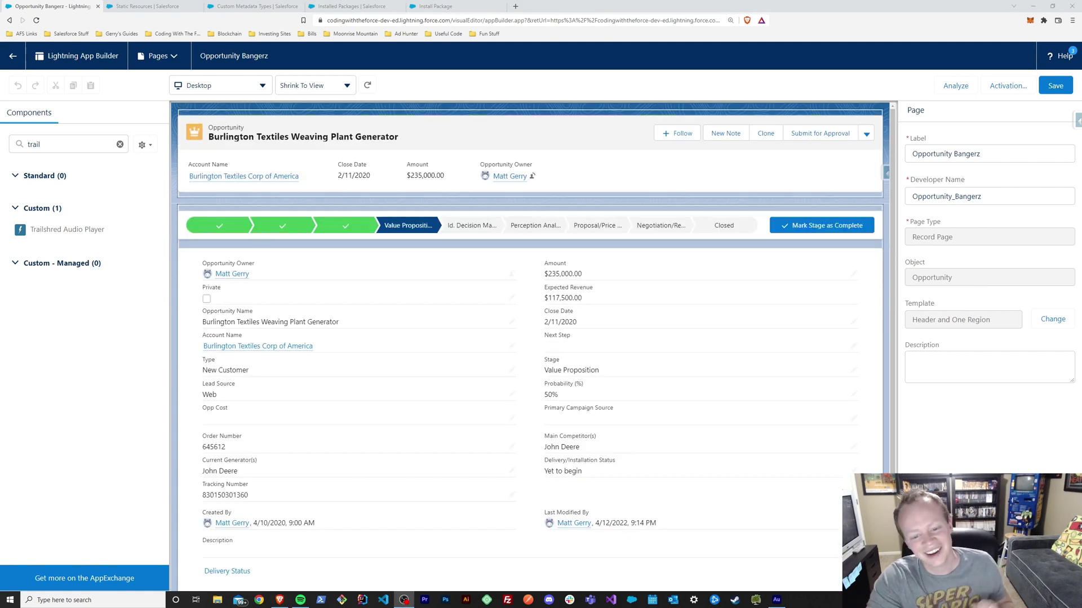